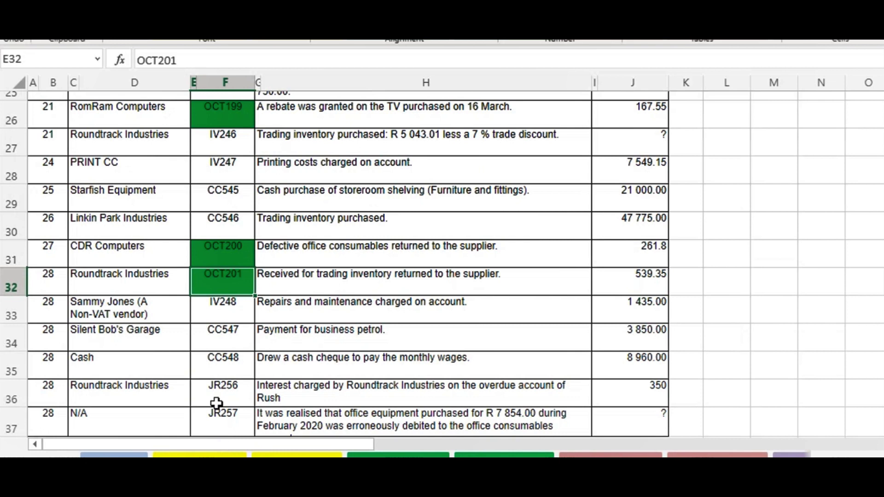
Review the green OCT credit-note entries in the source list, then switch to the ASSIGNMENT 2 sheet.
{"action": "scroll", "coordinate": [217, 403], "scroll_direction": "up", "scroll_amount": 2}
{"action": "scroll", "coordinate": [222, 391], "scroll_direction": "up", "scroll_amount": 4}
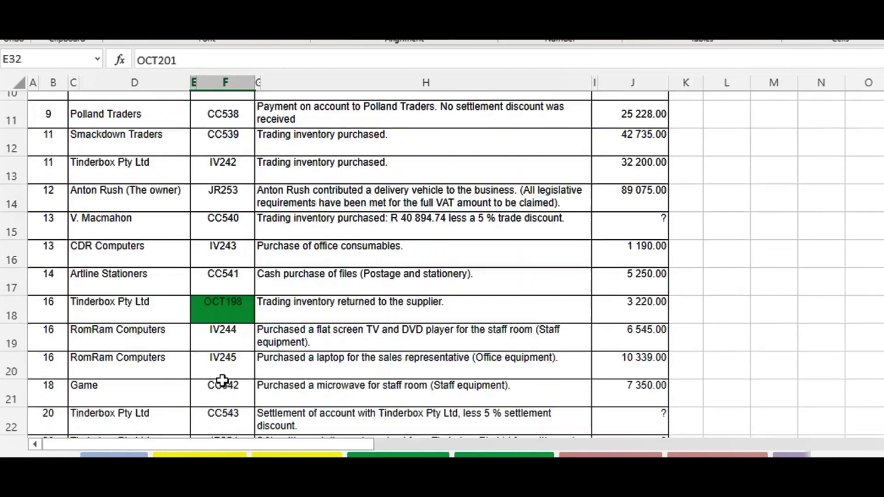
{"action": "scroll", "coordinate": [215, 345], "scroll_direction": "up", "scroll_amount": 2}
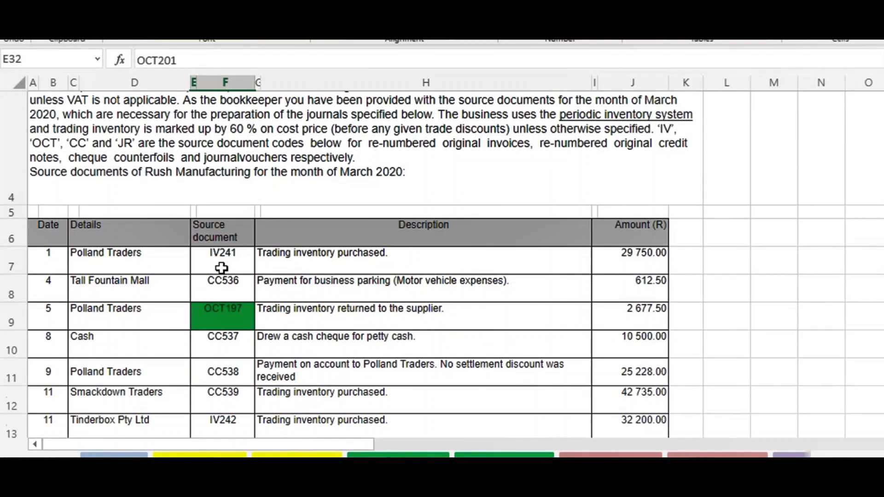
{"action": "scroll", "coordinate": [223, 258], "scroll_direction": "down", "scroll_amount": 3}
{"action": "scroll", "coordinate": [222, 248], "scroll_direction": "down", "scroll_amount": 6}
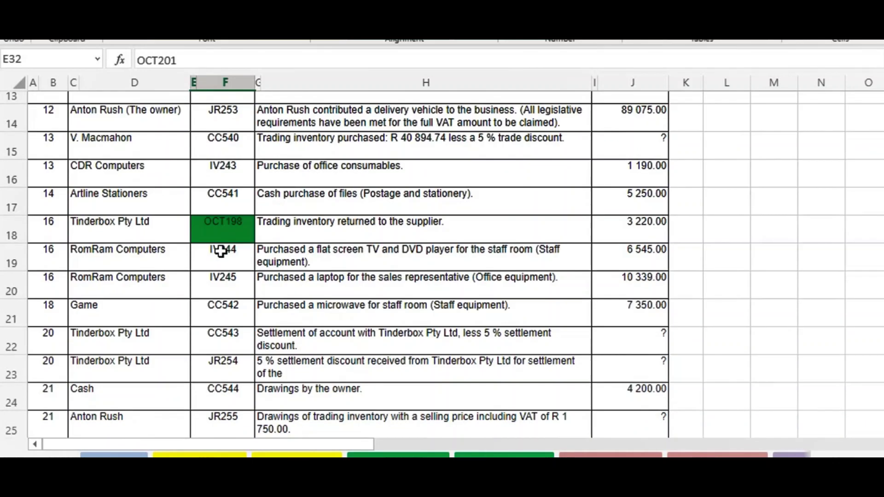
{"action": "scroll", "coordinate": [218, 260], "scroll_direction": "down", "scroll_amount": 2}
{"action": "scroll", "coordinate": [222, 300], "scroll_direction": "up", "scroll_amount": 9}
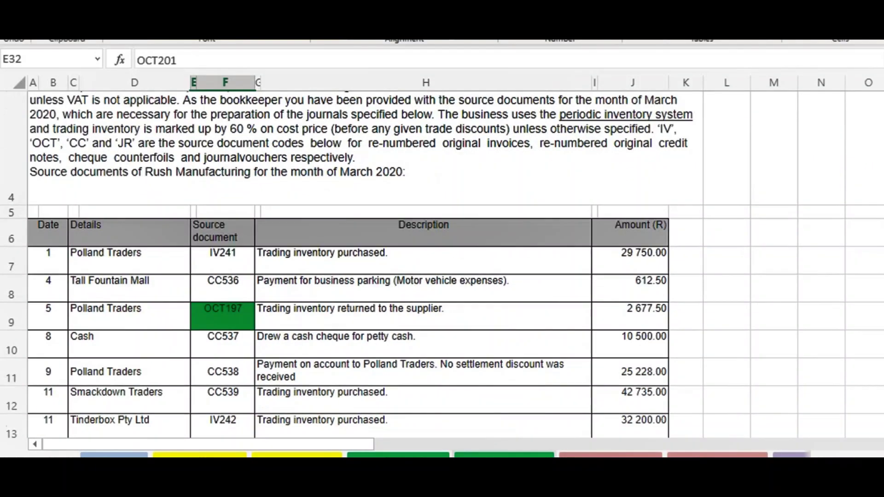
{"action": "scroll", "coordinate": [263, 337], "scroll_direction": "down", "scroll_amount": 2}
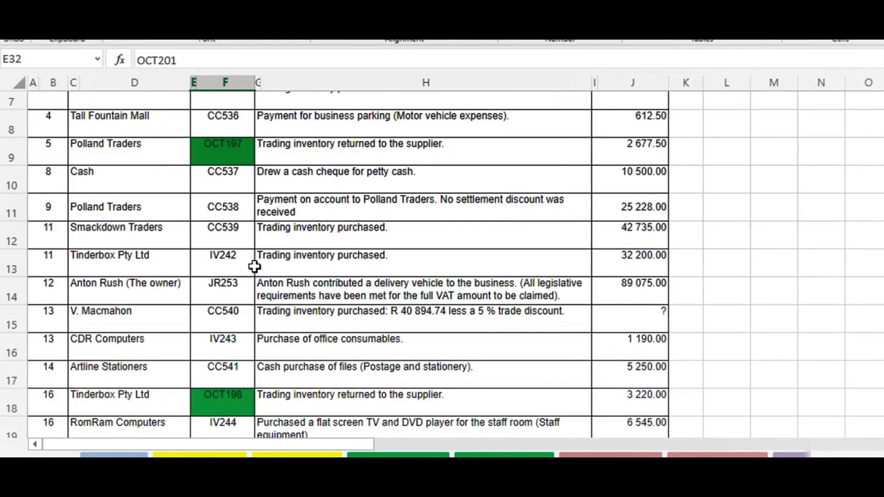
{"action": "scroll", "coordinate": [253, 267], "scroll_direction": "up", "scroll_amount": 2}
{"action": "scroll", "coordinate": [247, 308], "scroll_direction": "down", "scroll_amount": 2}
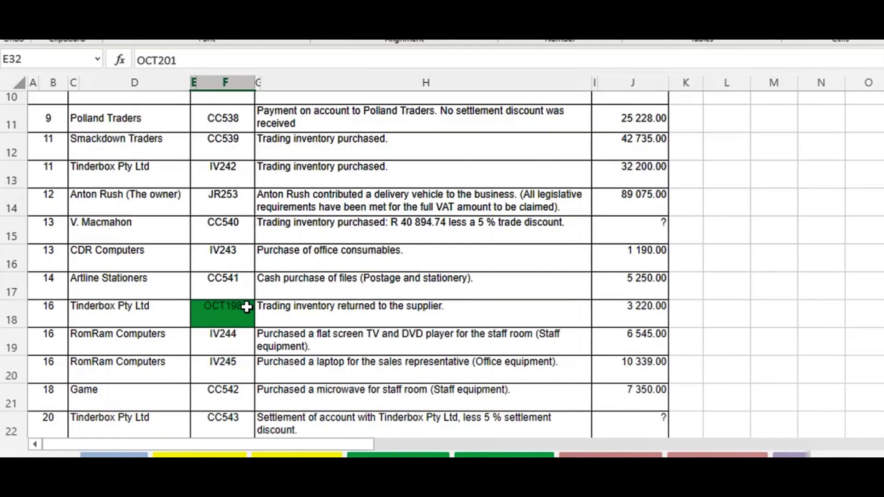
{"action": "scroll", "coordinate": [247, 307], "scroll_direction": "down", "scroll_amount": 8}
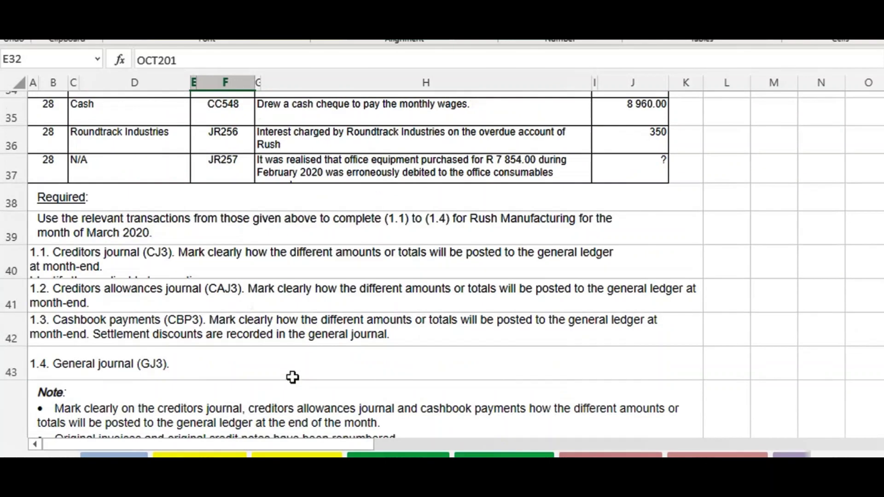
{"action": "scroll", "coordinate": [438, 362], "scroll_direction": "up", "scroll_amount": 3}
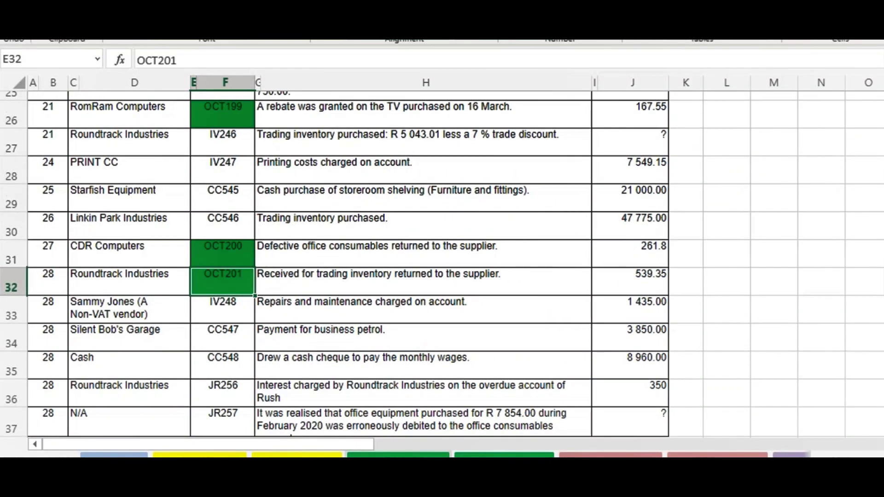
{"action": "left_click", "coordinate": [398, 454]}
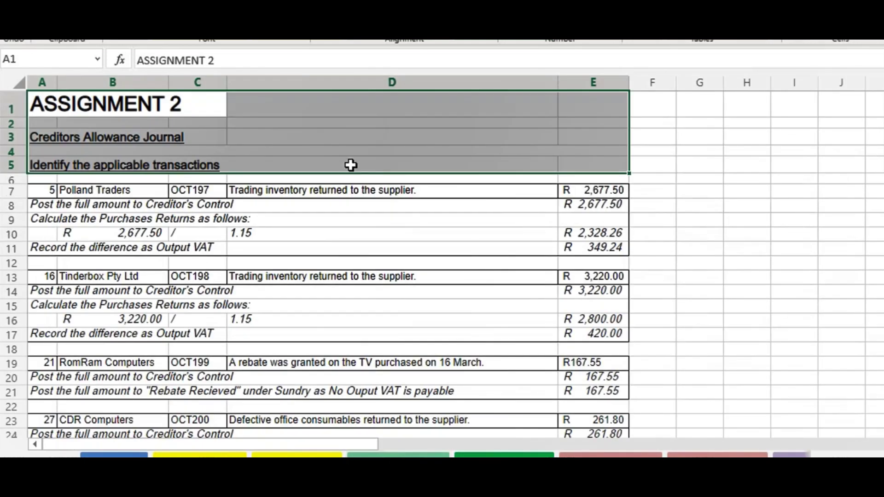
Check OCT197's description (D7) and document number (C7), then go back to the source documents sheet.
{"action": "left_click", "coordinate": [429, 191]}
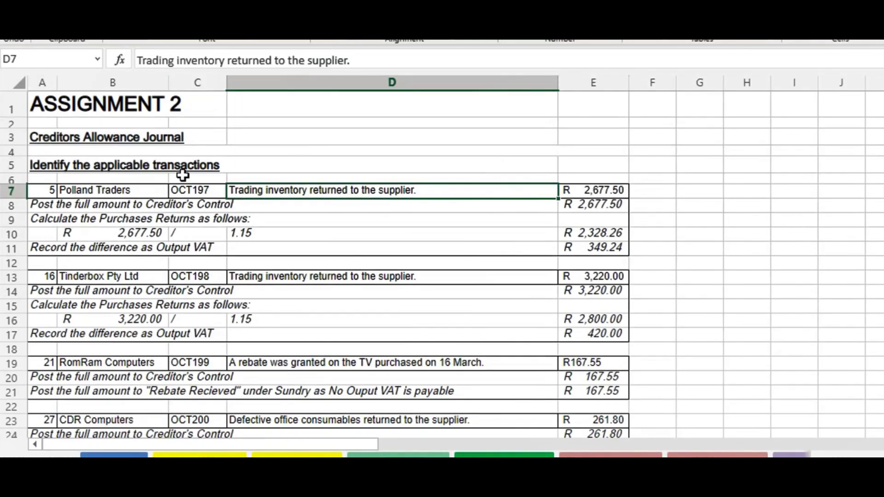
{"action": "scroll", "coordinate": [292, 148], "scroll_direction": "down", "scroll_amount": 2}
{"action": "scroll", "coordinate": [272, 223], "scroll_direction": "down", "scroll_amount": 4}
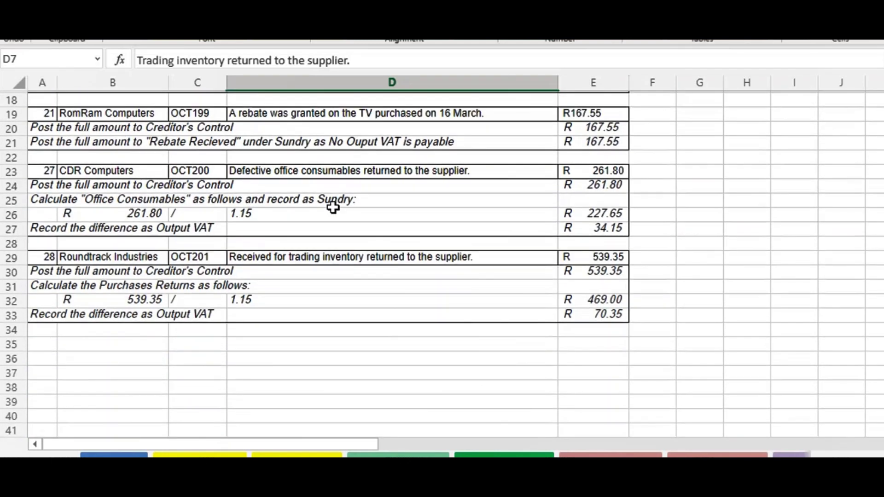
{"action": "scroll", "coordinate": [333, 208], "scroll_direction": "up", "scroll_amount": 6}
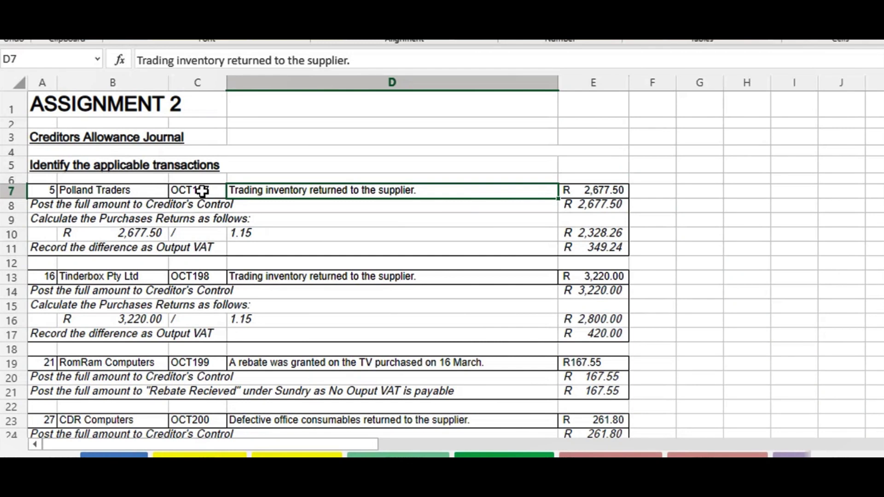
{"action": "left_click", "coordinate": [197, 192]}
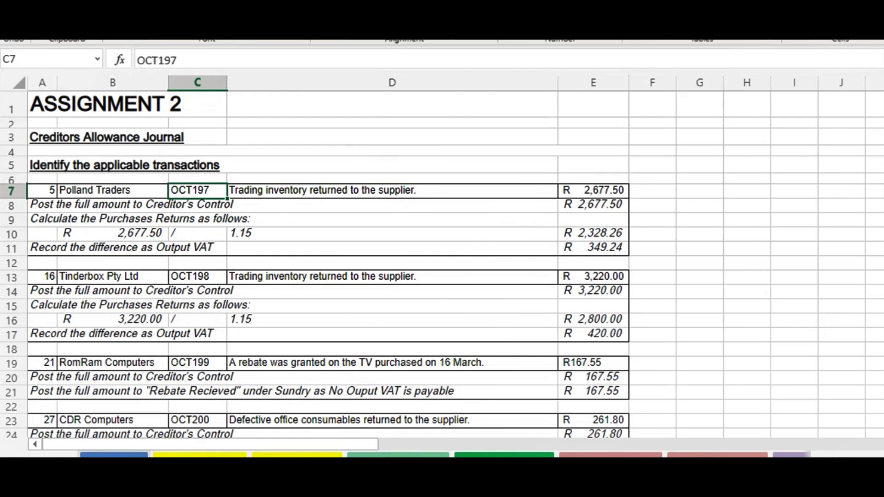
{"action": "left_click", "coordinate": [398, 456]}
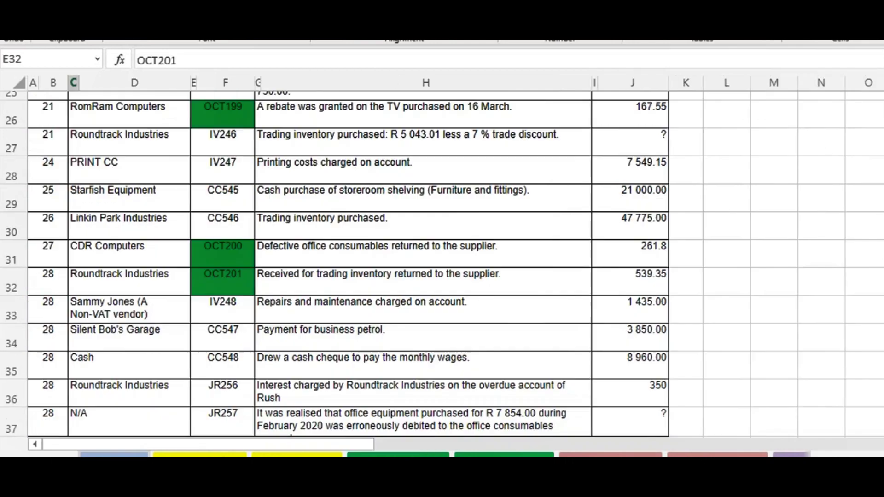
Check the five OCT amounts: 2,677.50, 3,220.00, 167.55, 261.80 and 539.35.
{"action": "scroll", "coordinate": [322, 332], "scroll_direction": "up", "scroll_amount": 3}
{"action": "scroll", "coordinate": [345, 311], "scroll_direction": "up", "scroll_amount": 1}
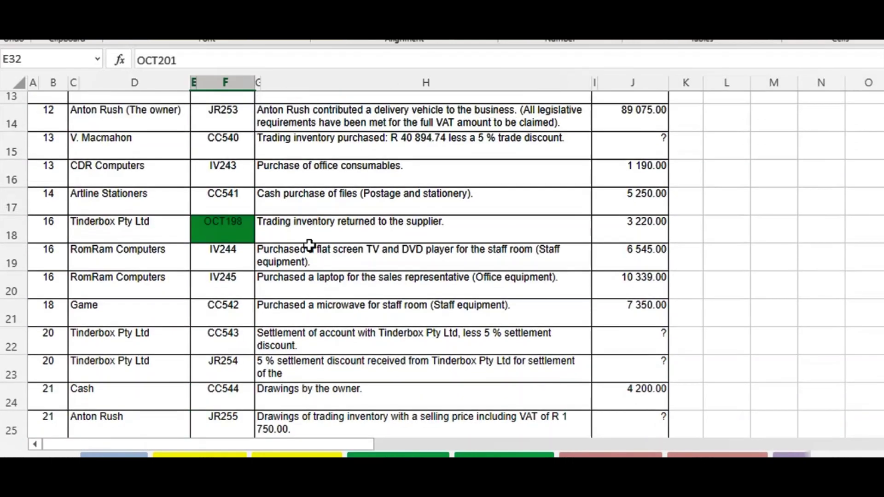
{"action": "scroll", "coordinate": [644, 200], "scroll_direction": "up", "scroll_amount": 3}
{"action": "left_click", "coordinate": [651, 230]}
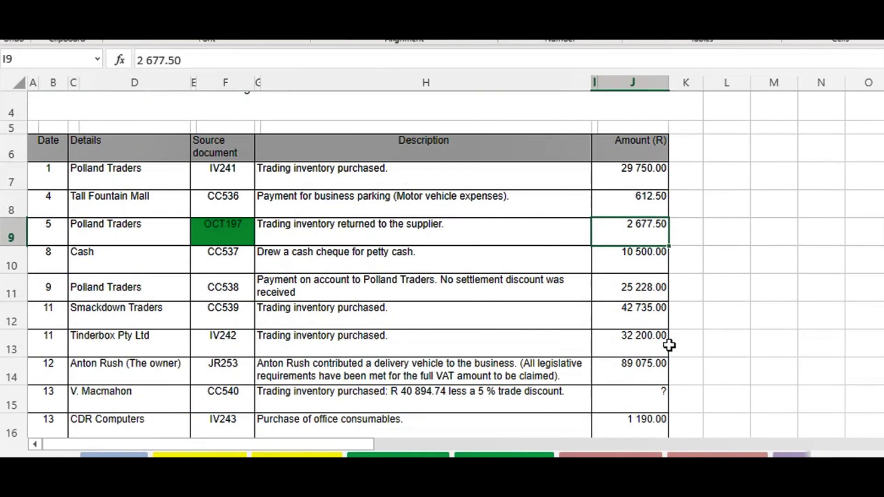
{"action": "scroll", "coordinate": [672, 341], "scroll_direction": "down", "scroll_amount": 3}
{"action": "left_click", "coordinate": [638, 223]}
{"action": "scroll", "coordinate": [705, 377], "scroll_direction": "down", "scroll_amount": 3}
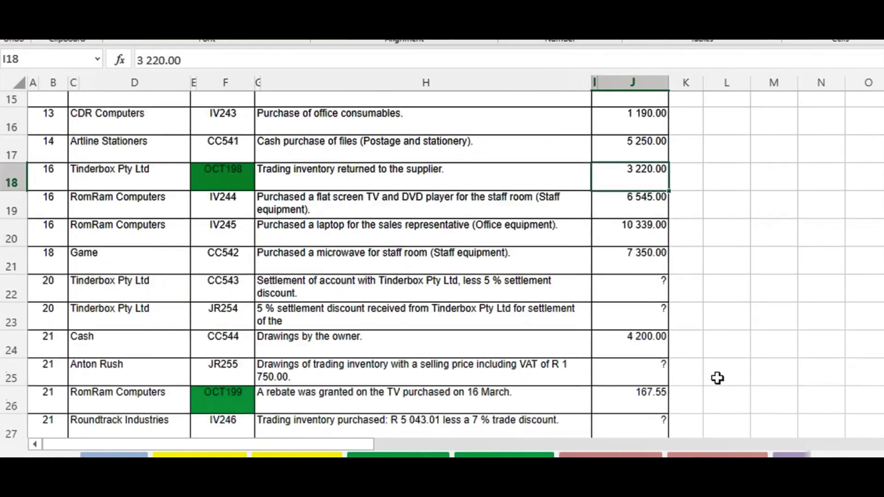
{"action": "left_click", "coordinate": [624, 196]}
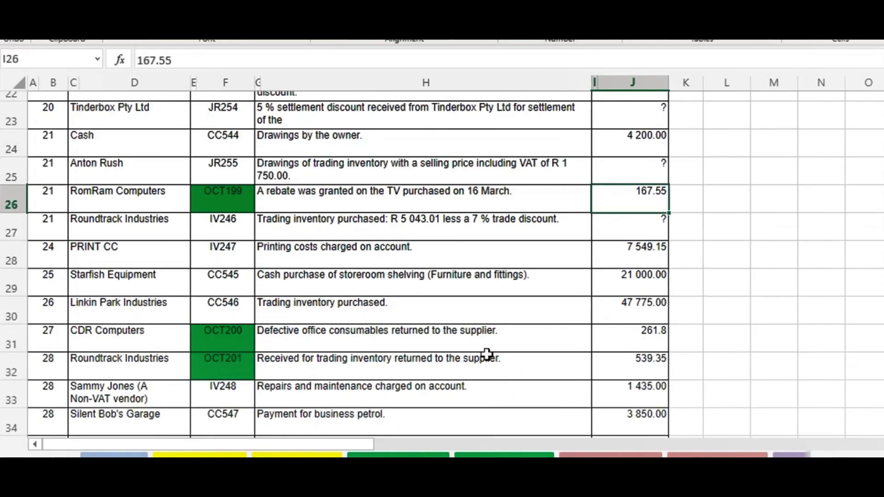
{"action": "left_click", "coordinate": [605, 339]}
{"action": "left_click", "coordinate": [642, 367]}
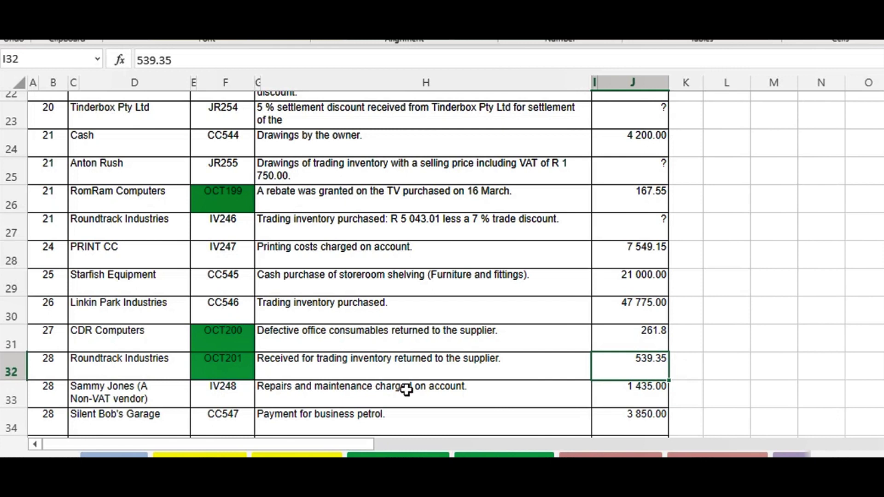
Return to the ASSIGNMENT 2 Creditors Allowance Journal workings sheet.
{"action": "scroll", "coordinate": [406, 390], "scroll_direction": "up", "scroll_amount": 3}
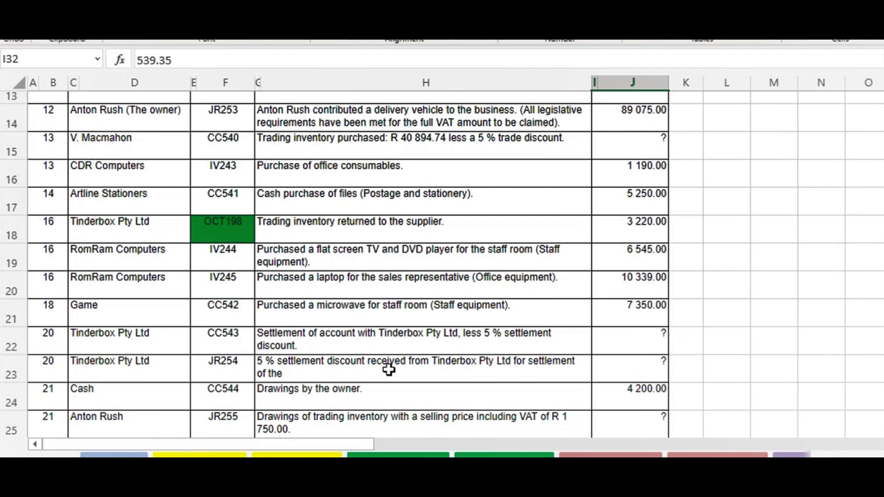
{"action": "scroll", "coordinate": [399, 349], "scroll_direction": "up", "scroll_amount": 2}
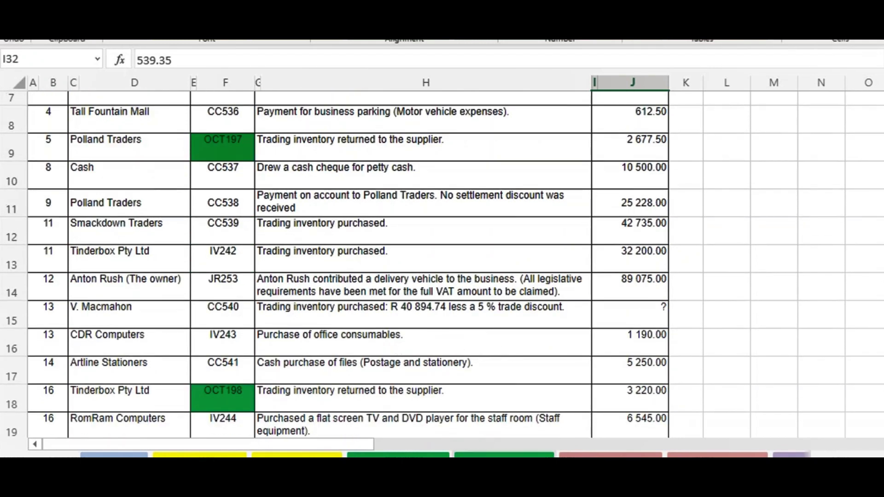
{"action": "left_click", "coordinate": [398, 454]}
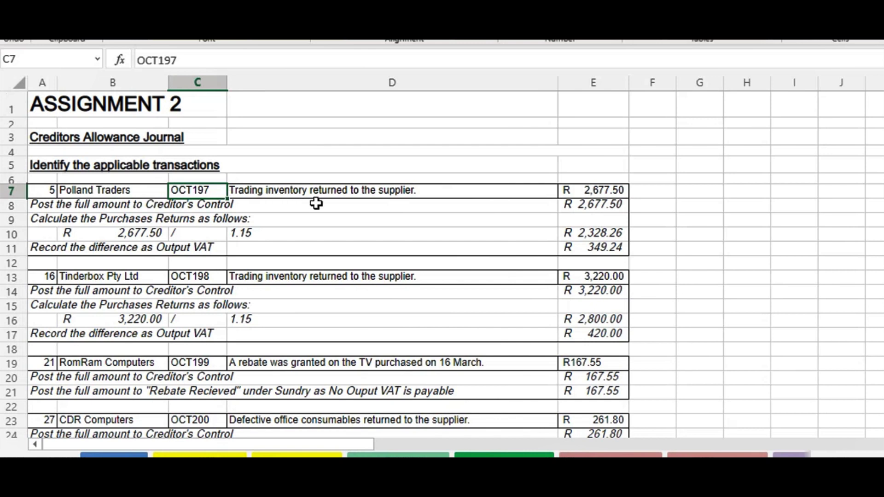
Review OCT197's Polland Traders details, R 2,677.50 amount and Creditor's Control link, then open CAJ3.
{"action": "left_click", "coordinate": [392, 191]}
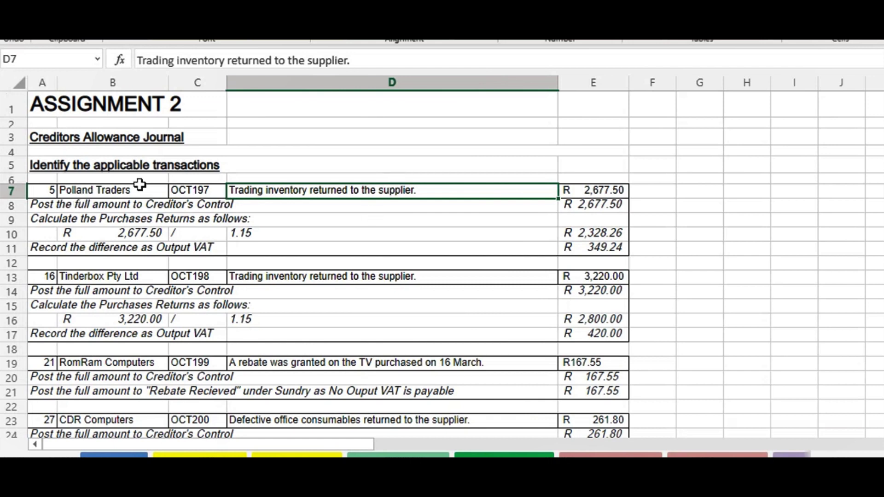
{"action": "left_click", "coordinate": [132, 191]}
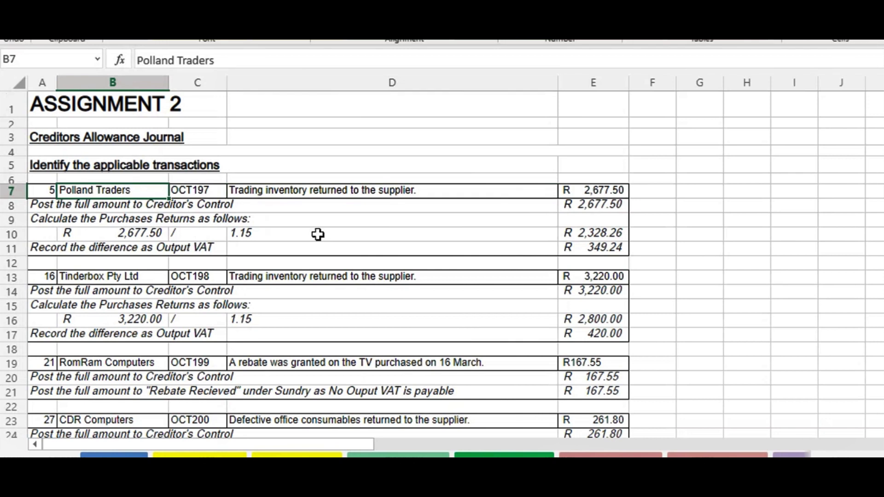
{"action": "left_click", "coordinate": [54, 207]}
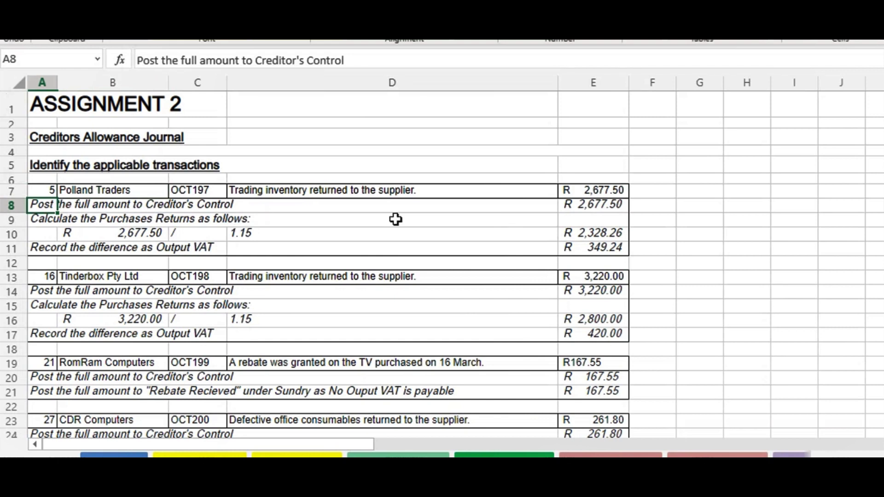
{"action": "left_click", "coordinate": [602, 192]}
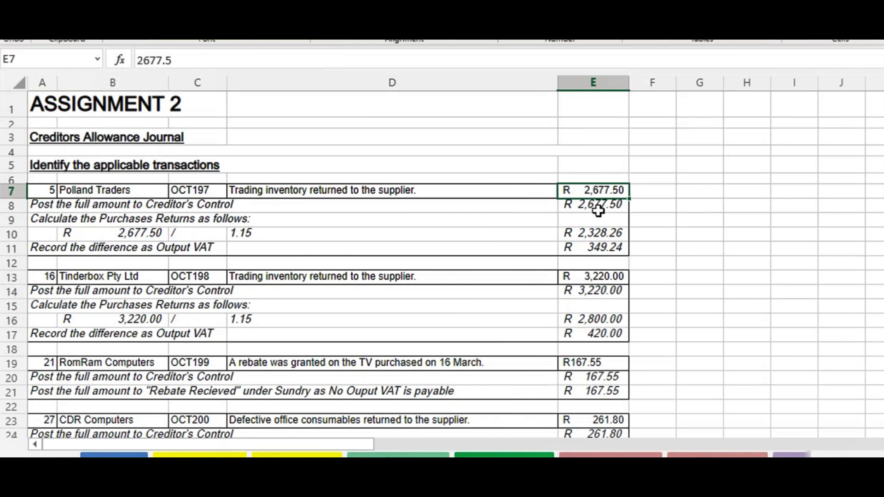
{"action": "left_click", "coordinate": [598, 203]}
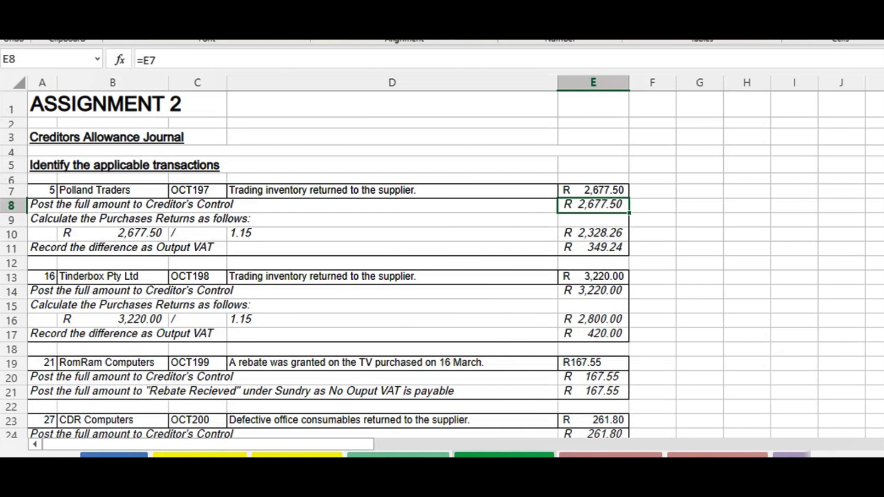
{"action": "left_click", "coordinate": [504, 455]}
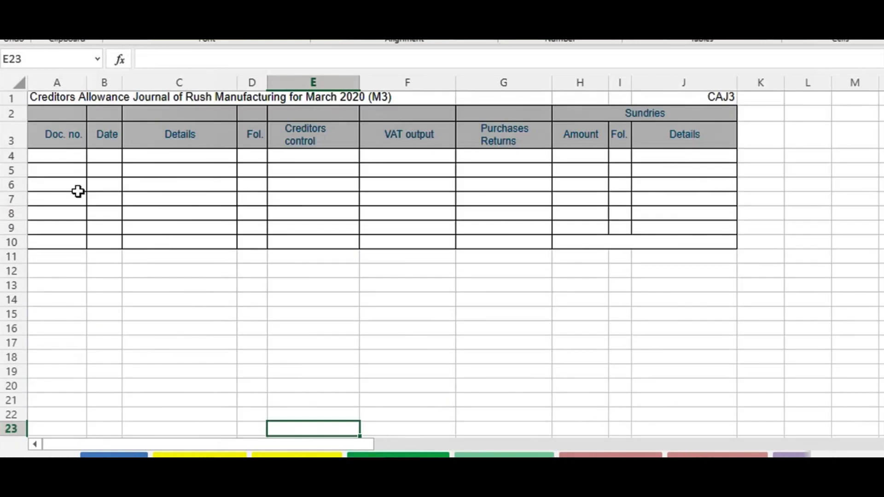
Show OCT197 in black in A4, enter date 5 in B4 and Polland Traders in C4.
{"action": "left_click", "coordinate": [67, 152]}
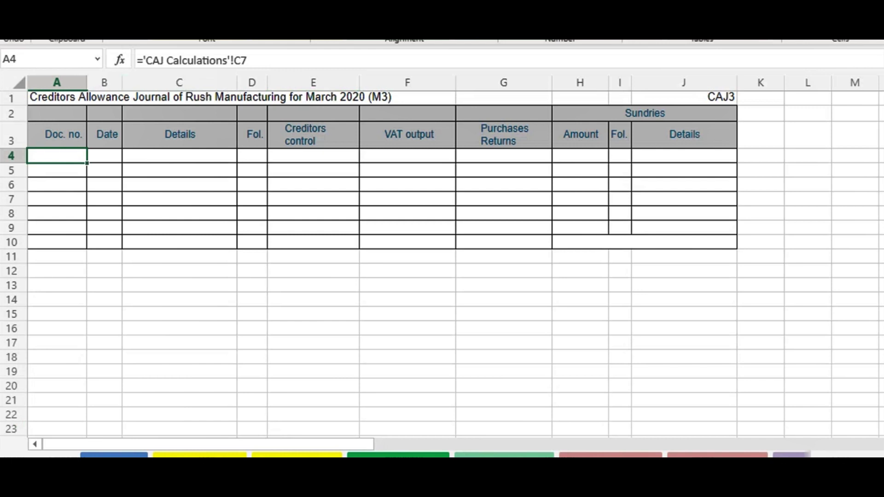
{"action": "left_click", "coordinate": [302, 40]}
{"action": "left_click", "coordinate": [307, 84]}
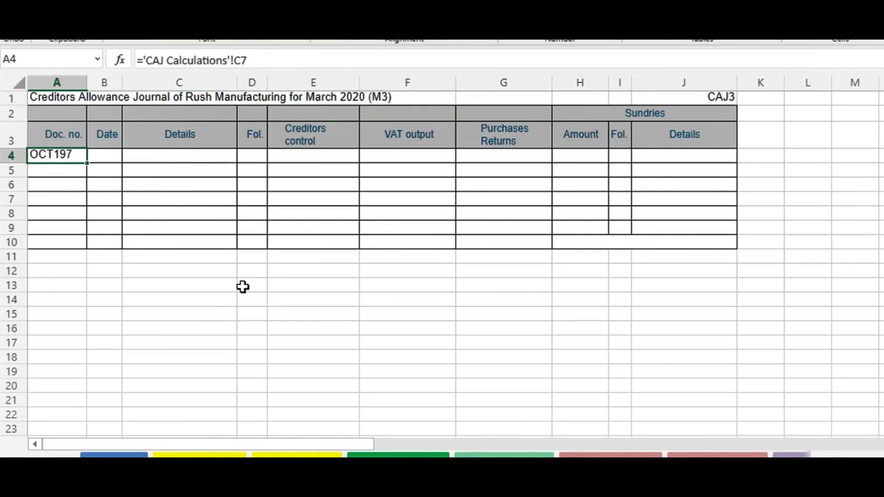
{"action": "left_click", "coordinate": [107, 158]}
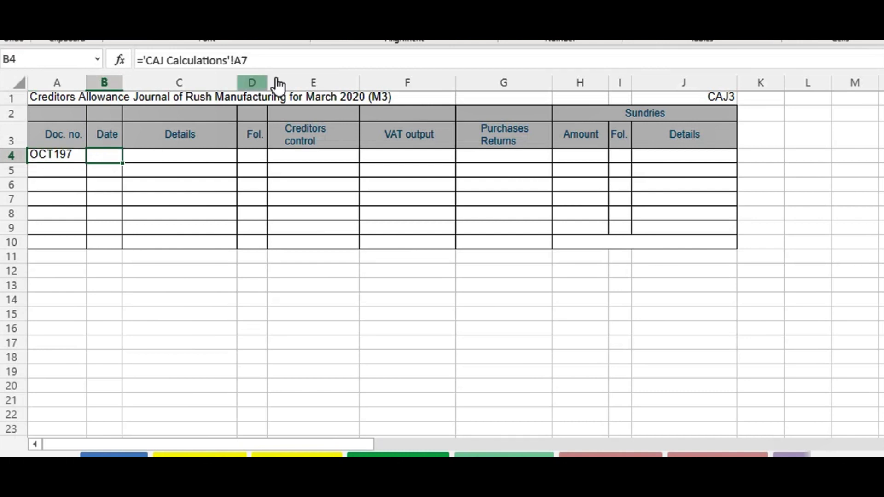
{"action": "type", "text": "5"}
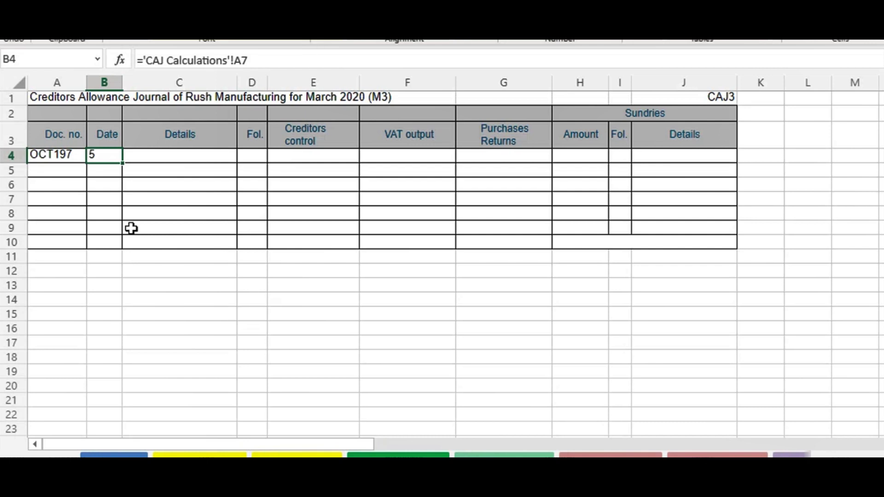
{"action": "left_click", "coordinate": [151, 154]}
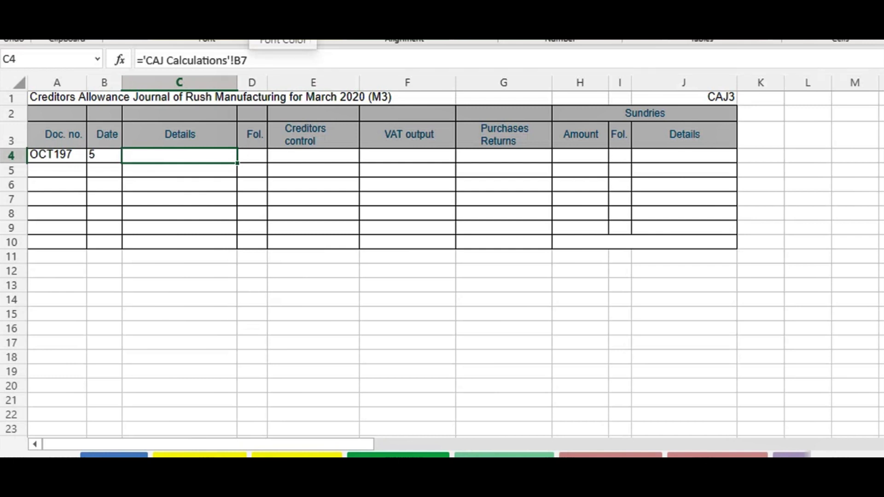
{"action": "key", "text": "Tab"}
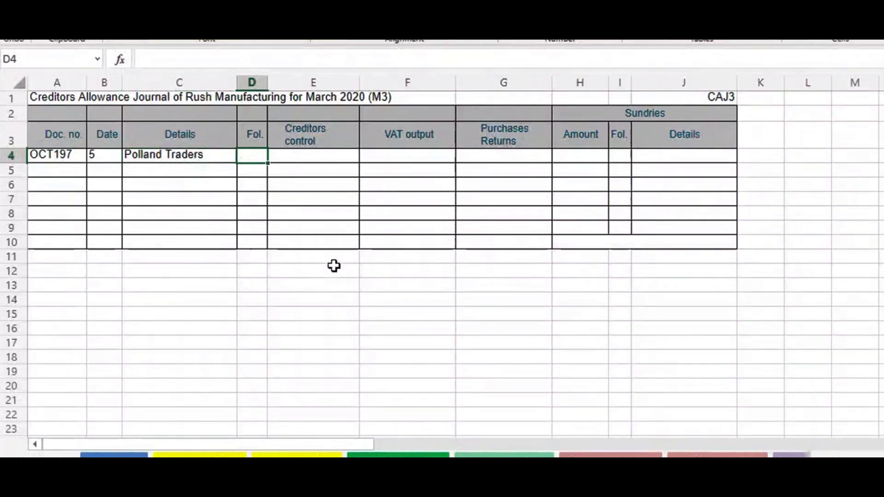
Reveal R 2,677.50 creditors (E4), R 2,328.26 returns (G4) and R 349.24 VAT (F4).
{"action": "left_click", "coordinate": [338, 156]}
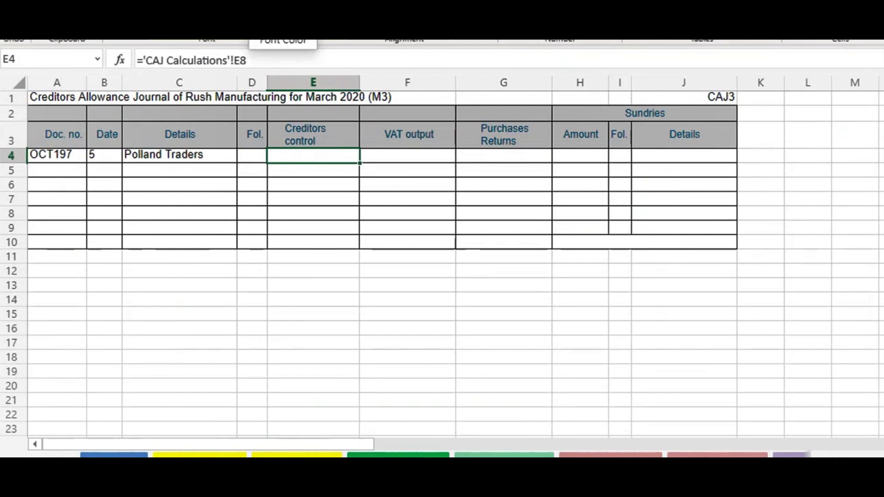
{"action": "left_click", "coordinate": [262, 28]}
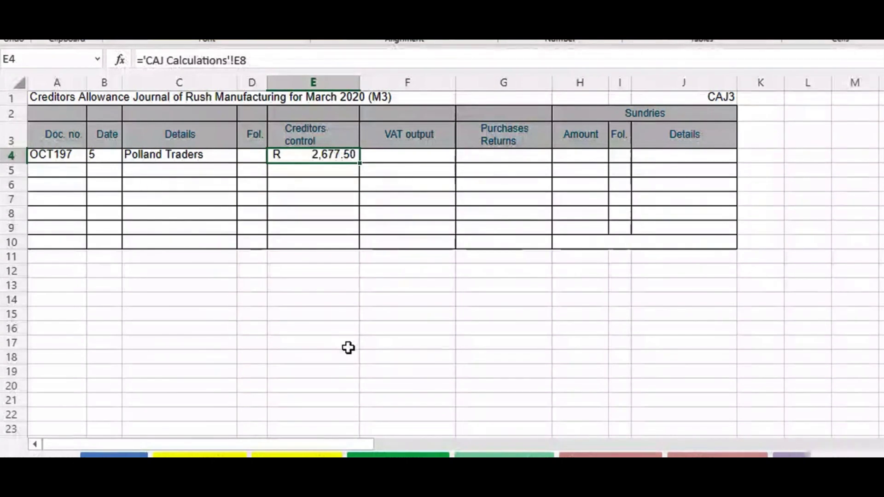
{"action": "left_click", "coordinate": [494, 157]}
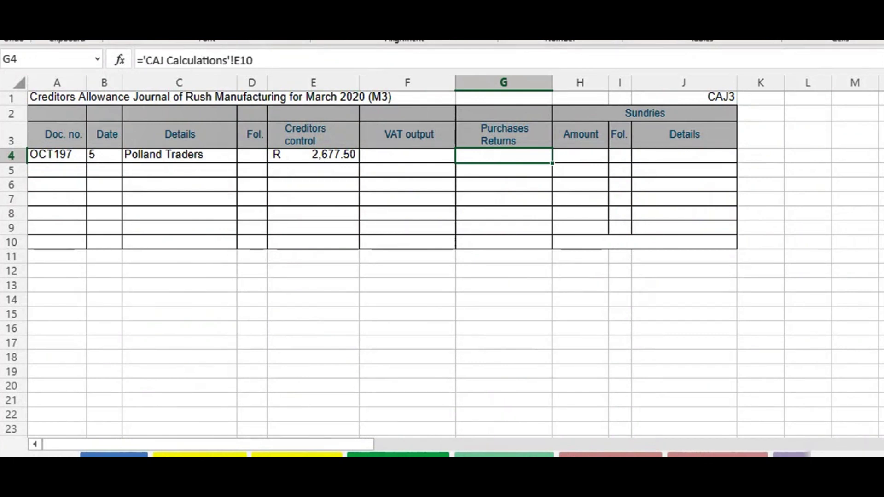
{"action": "left_click", "coordinate": [277, 32]}
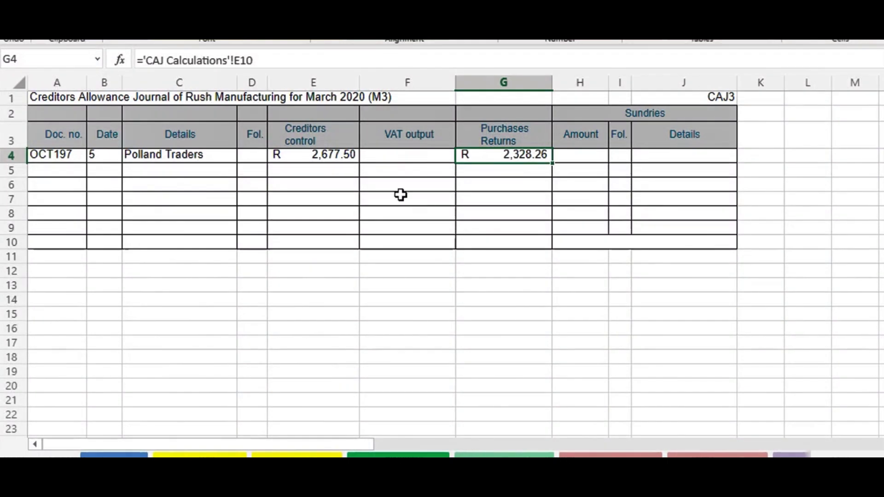
{"action": "left_click", "coordinate": [408, 155]}
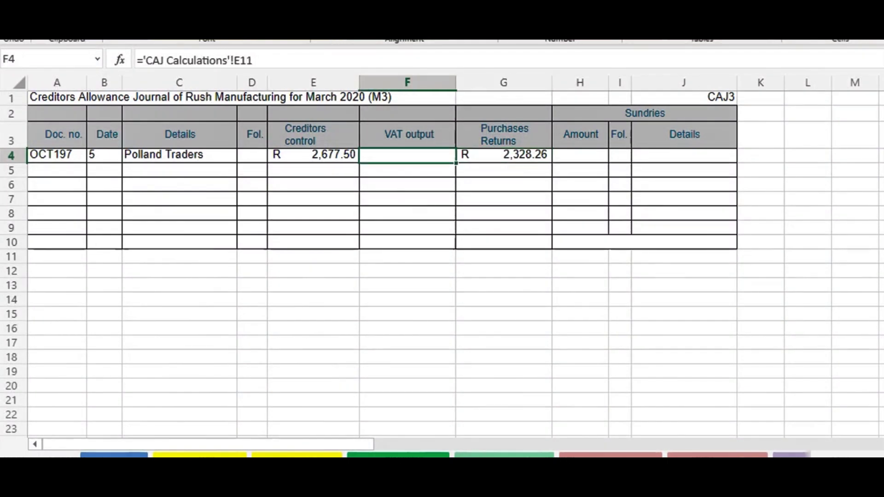
{"action": "left_click", "coordinate": [277, 32]}
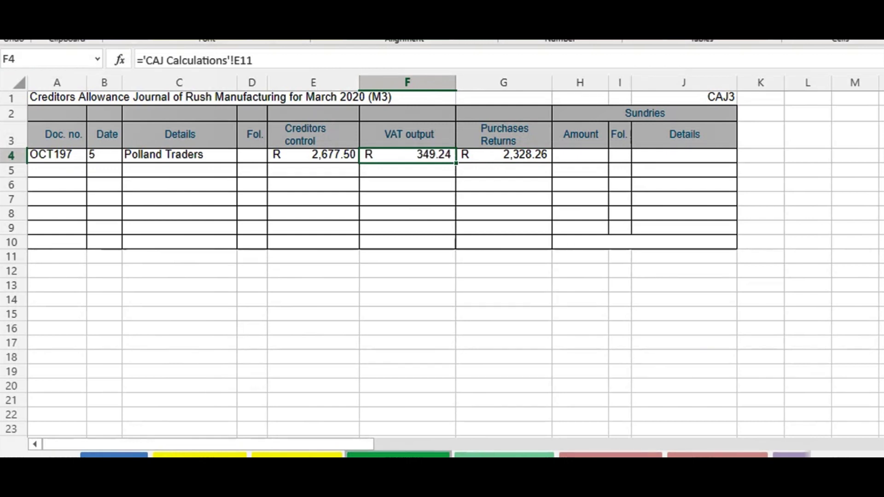
{"action": "key", "text": "ctrl+Page_Down"}
{"action": "scroll", "coordinate": [244, 297], "scroll_direction": "down", "scroll_amount": 2}
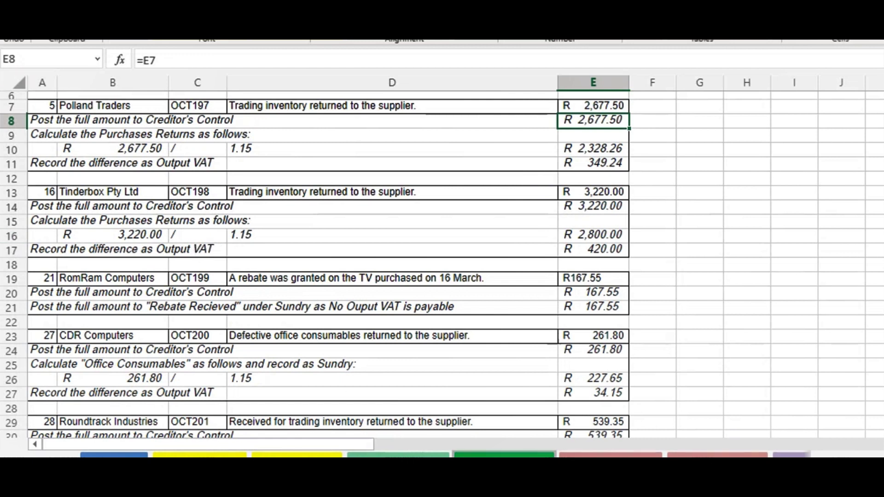
Fill row 5 with OCT198 Tinderbox Pty Ltd: R 3,220.00, VAT R 420.00, returns R 2,800.00.
{"action": "left_click", "coordinate": [505, 455]}
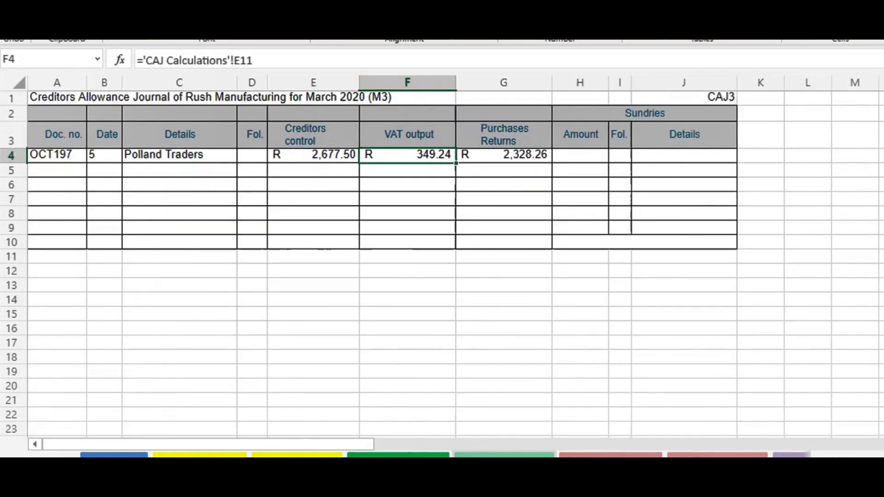
{"action": "left_click", "coordinate": [50, 172]}
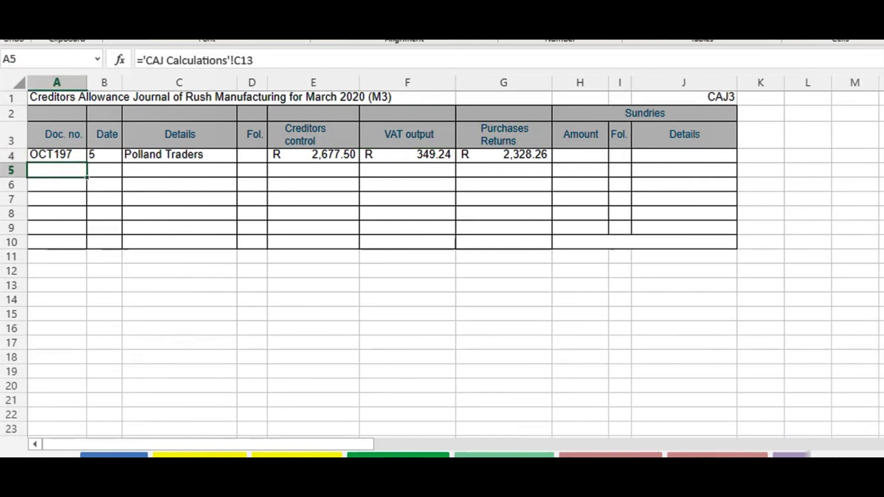
{"action": "left_click", "coordinate": [103, 173]}
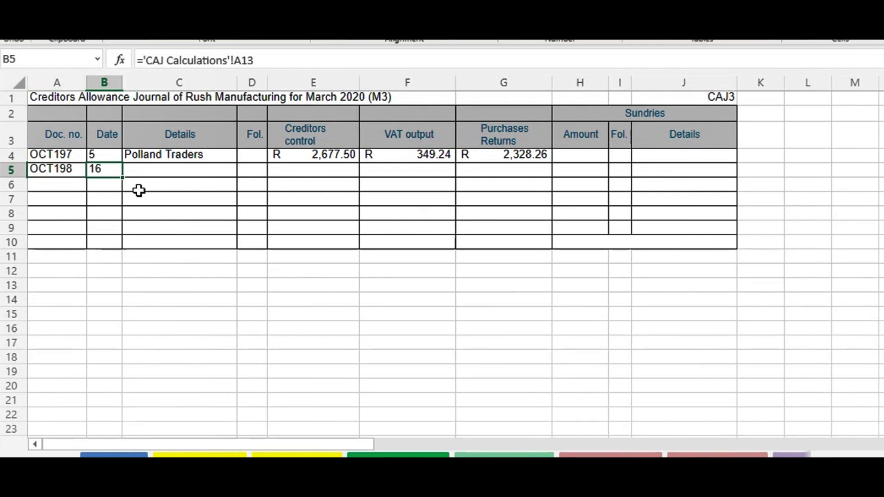
{"action": "left_click", "coordinate": [153, 170]}
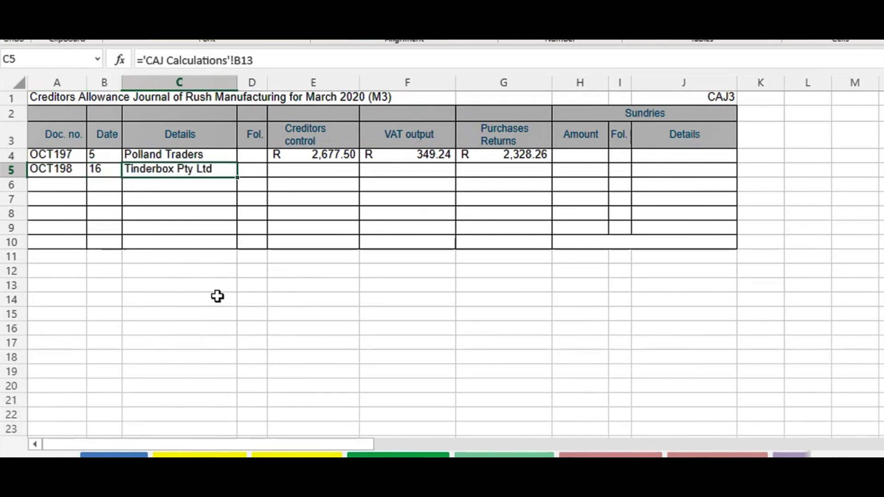
{"action": "left_click", "coordinate": [303, 169]}
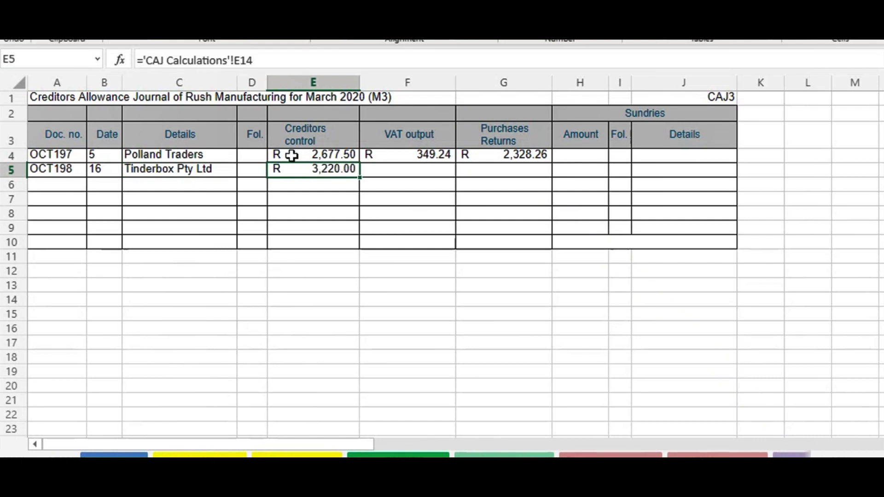
{"action": "left_click", "coordinate": [506, 173]}
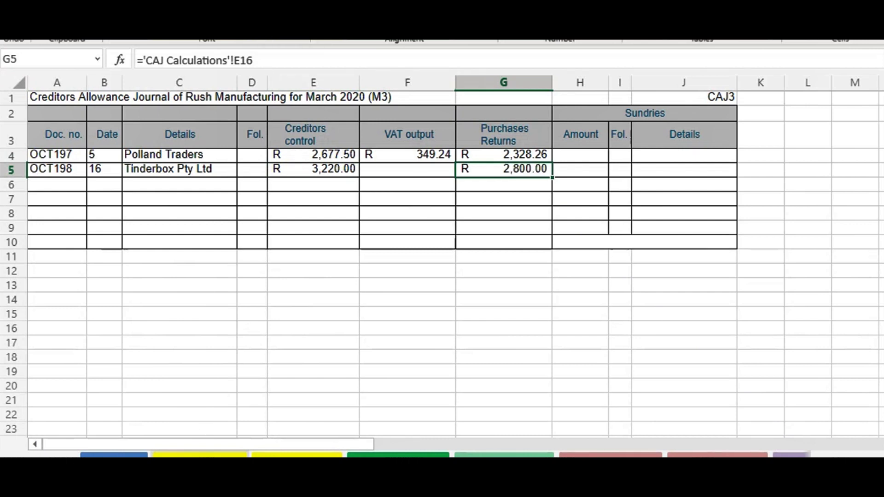
{"action": "left_click", "coordinate": [397, 173]}
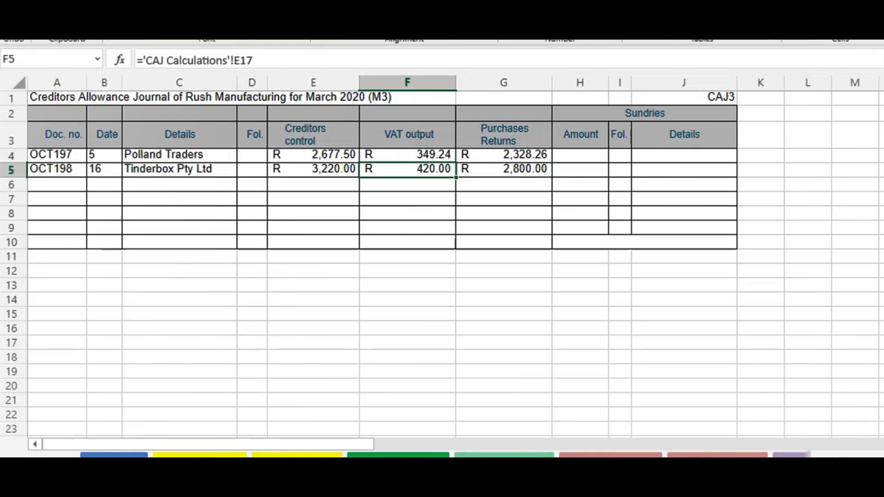
{"action": "key", "text": "ctrl+Page_Down"}
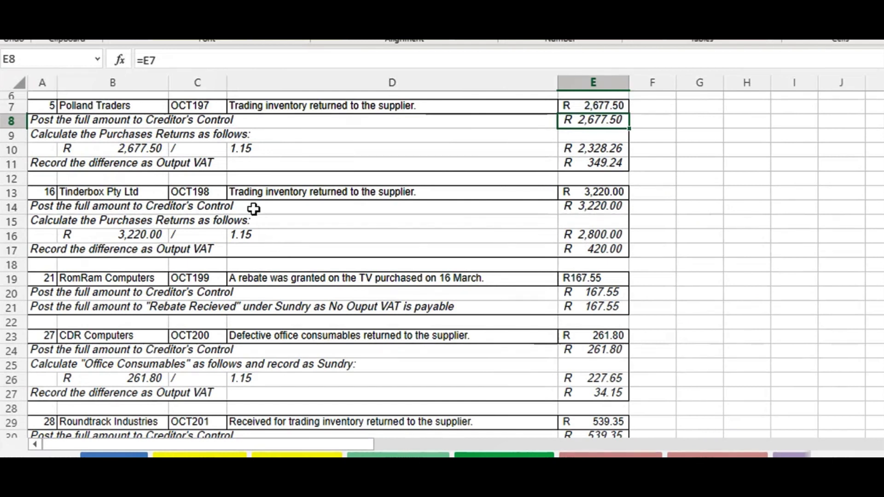
Open the CJ3 Creditors Journal totalling R 89,498.15 creditors control and R 11,180.63 VAT for reference.
{"action": "scroll", "coordinate": [166, 236], "scroll_direction": "down", "scroll_amount": 4}
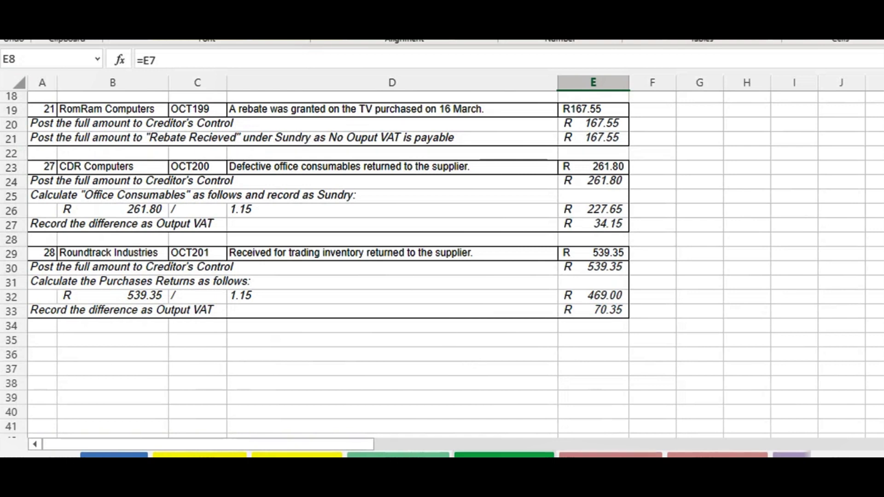
{"action": "key", "text": "ctrl+Page_Up"}
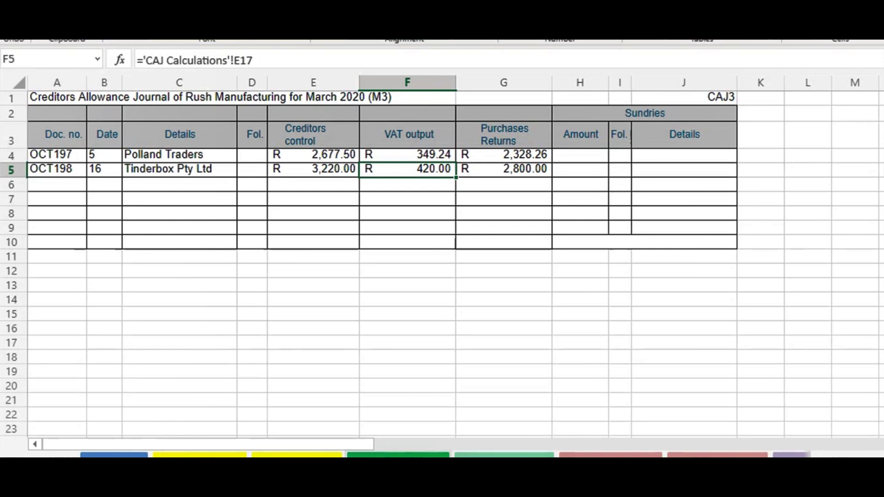
{"action": "left_click", "coordinate": [504, 455]}
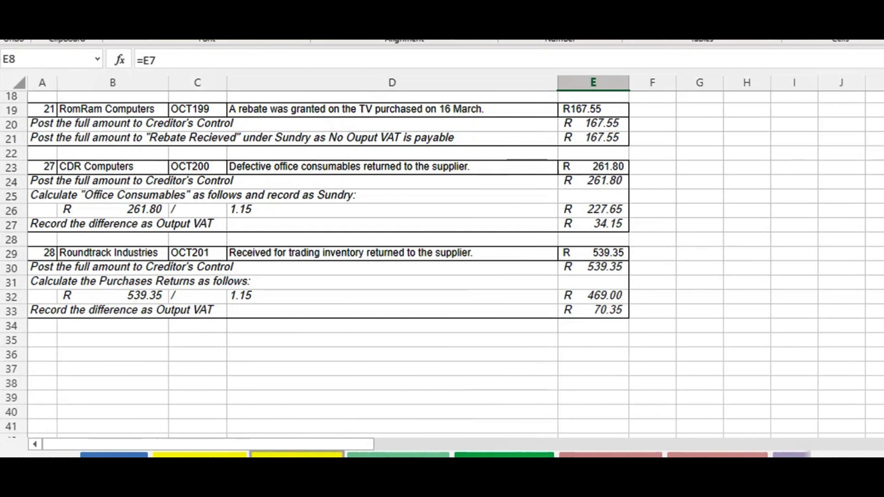
{"action": "left_click", "coordinate": [397, 455]}
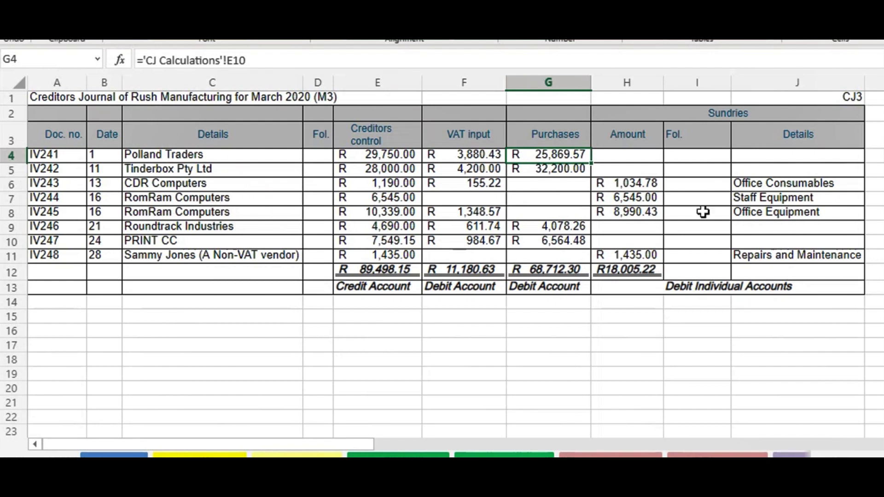
Check CJ3's Staff Equipment detail in J7 and the R 6,545.00 formula in H7, then return to CAJ3.
{"action": "left_click", "coordinate": [748, 200]}
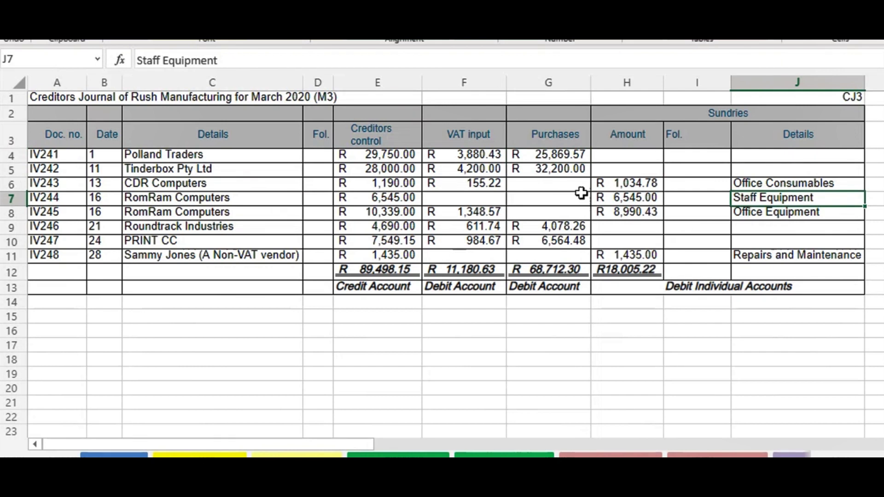
{"action": "left_click", "coordinate": [610, 199]}
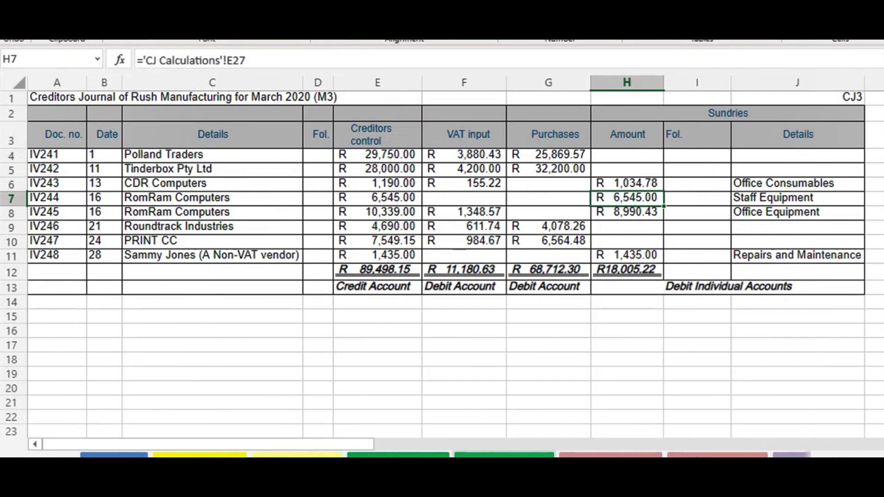
{"action": "left_click", "coordinate": [504, 455]}
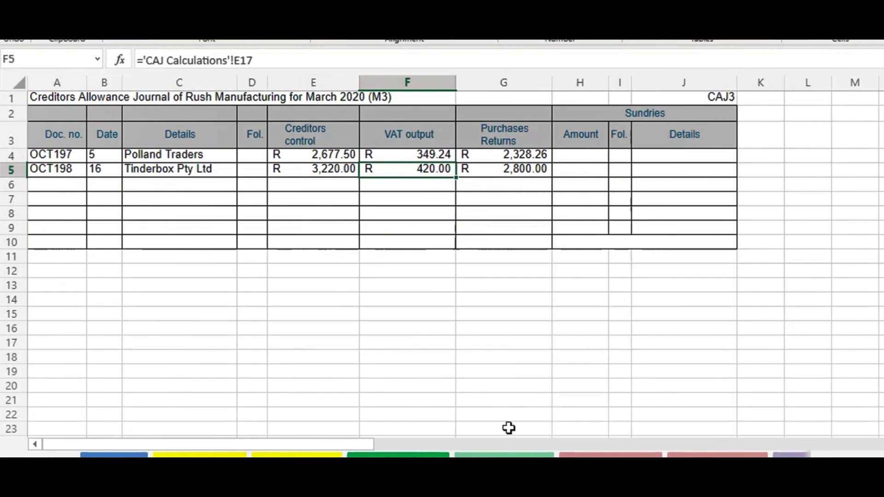
Enter RomRam Computers' OCT199 R 167.55 rebate in row 6, detailed 'Rabate Received'.
{"action": "left_click", "coordinate": [59, 186]}
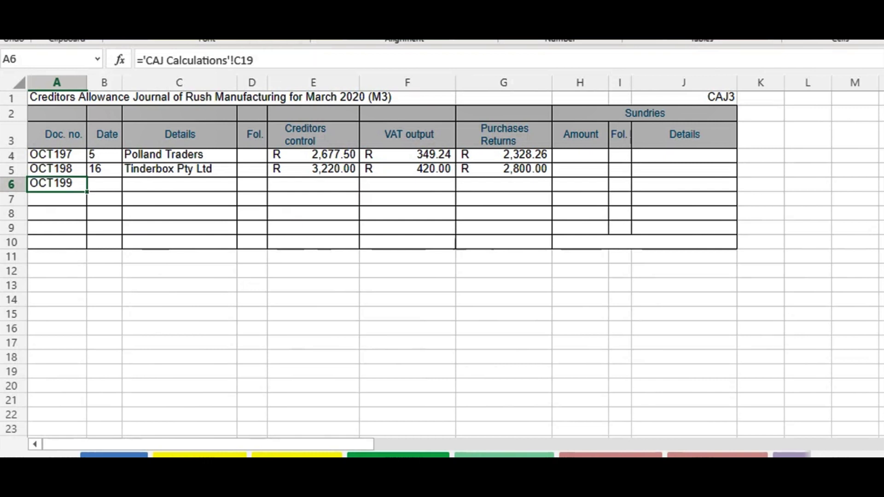
{"action": "left_click", "coordinate": [117, 183]}
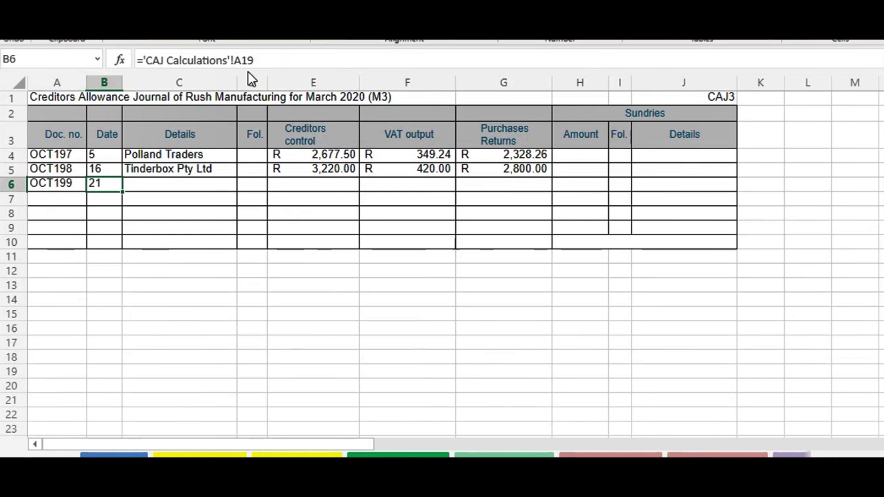
{"action": "left_click", "coordinate": [166, 183]}
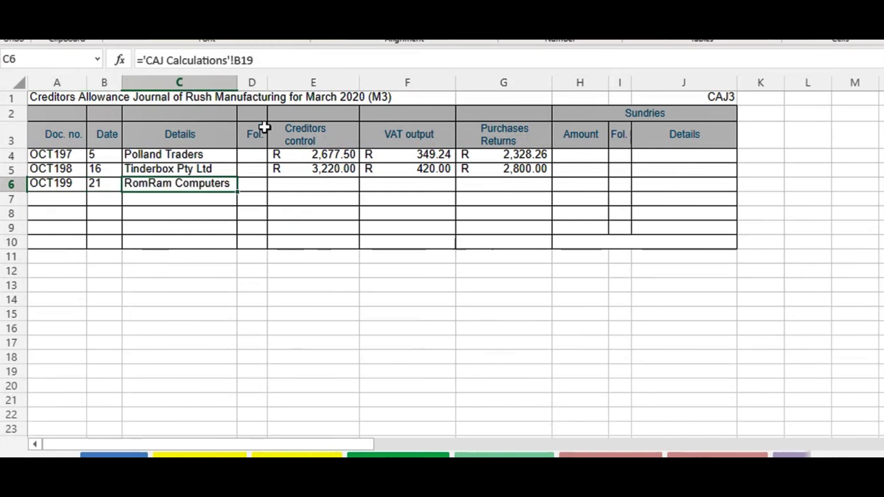
{"action": "left_click", "coordinate": [294, 183]}
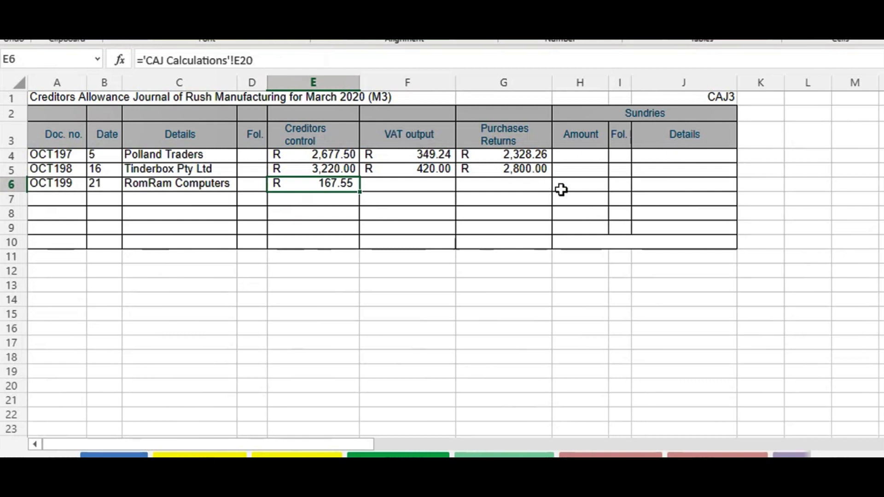
{"action": "left_click", "coordinate": [685, 187]}
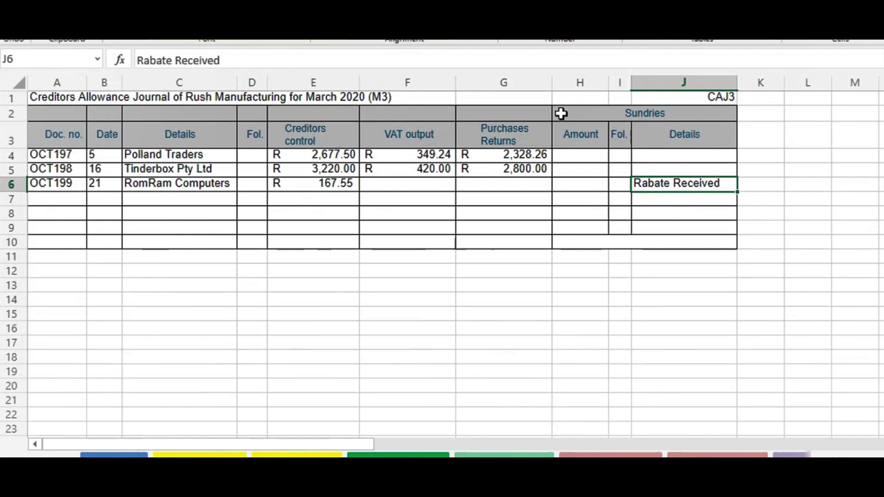
{"action": "left_click", "coordinate": [587, 185]}
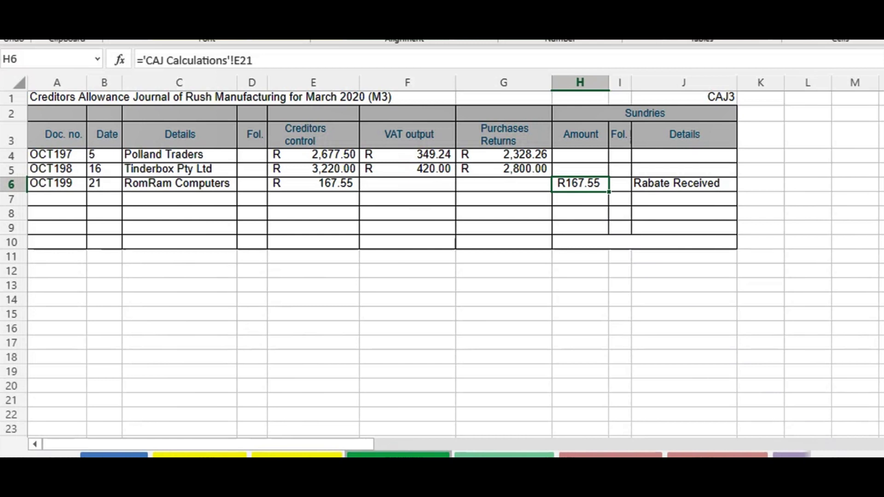
{"action": "key", "text": "ctrl+Page_Down"}
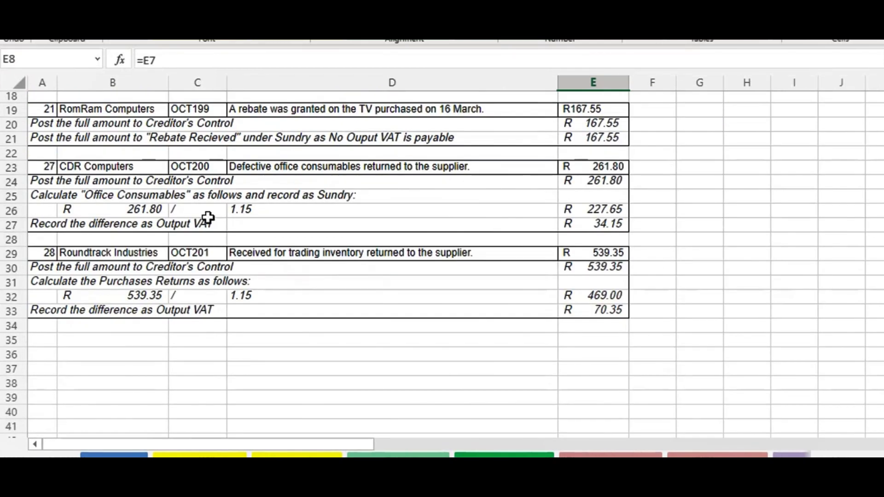
Read OCT200's Creditor's Control, Office Consumables and Output VAT instructions, then return to CAJ3.
{"action": "scroll", "coordinate": [146, 180], "scroll_direction": "down", "scroll_amount": 2}
{"action": "scroll", "coordinate": [133, 158], "scroll_direction": "up", "scroll_amount": 2}
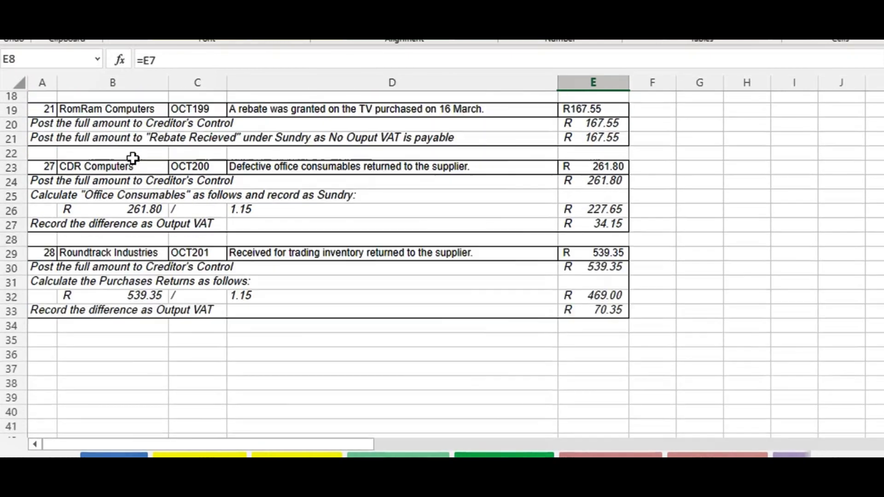
{"action": "scroll", "coordinate": [132, 158], "scroll_direction": "down", "scroll_amount": 2}
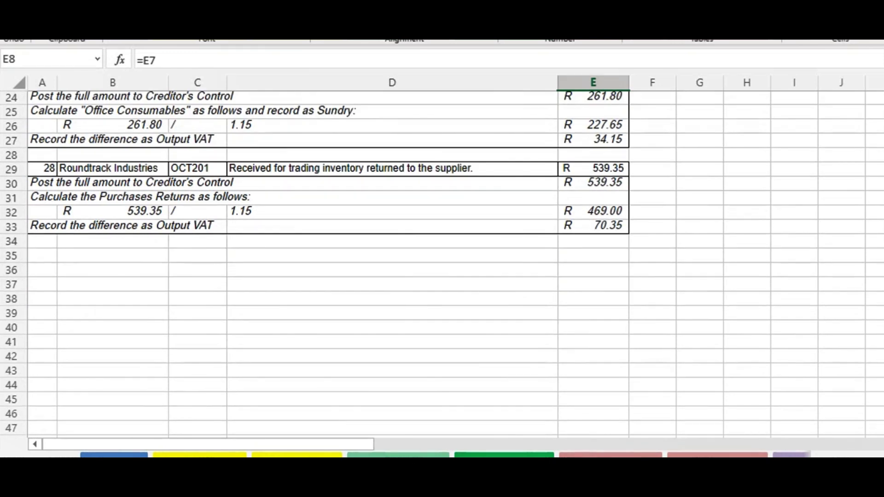
{"action": "scroll", "coordinate": [442, 264], "scroll_direction": "up", "scroll_amount": 1}
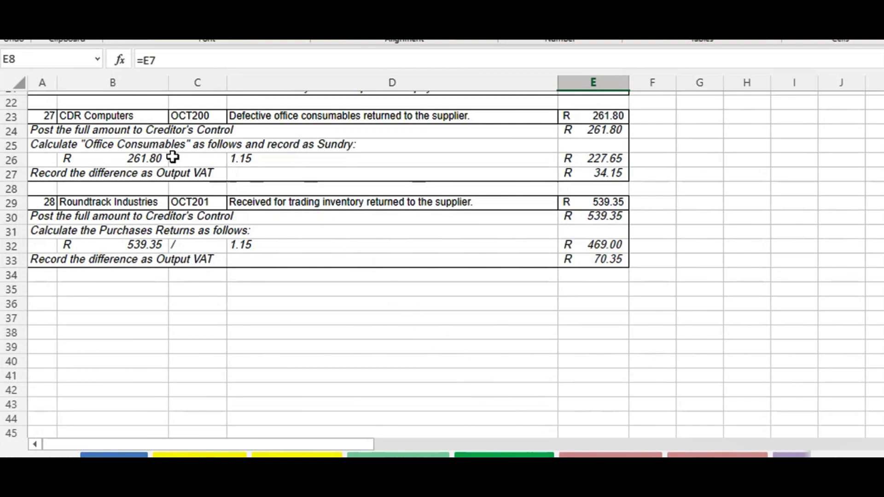
{"action": "left_click", "coordinate": [34, 131]}
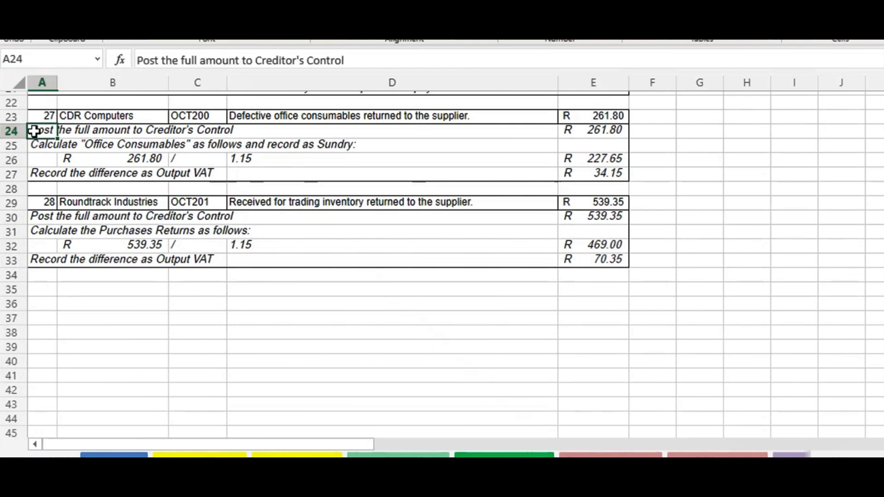
{"action": "left_click", "coordinate": [45, 148]}
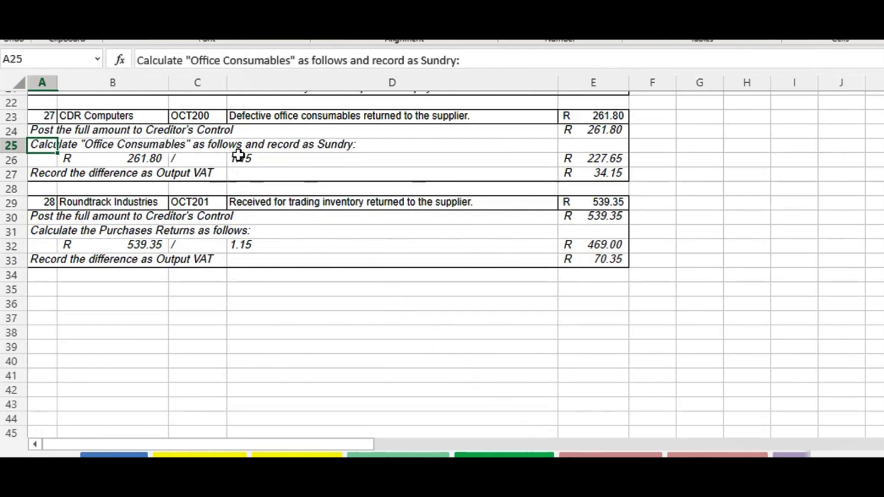
{"action": "left_click", "coordinate": [51, 174]}
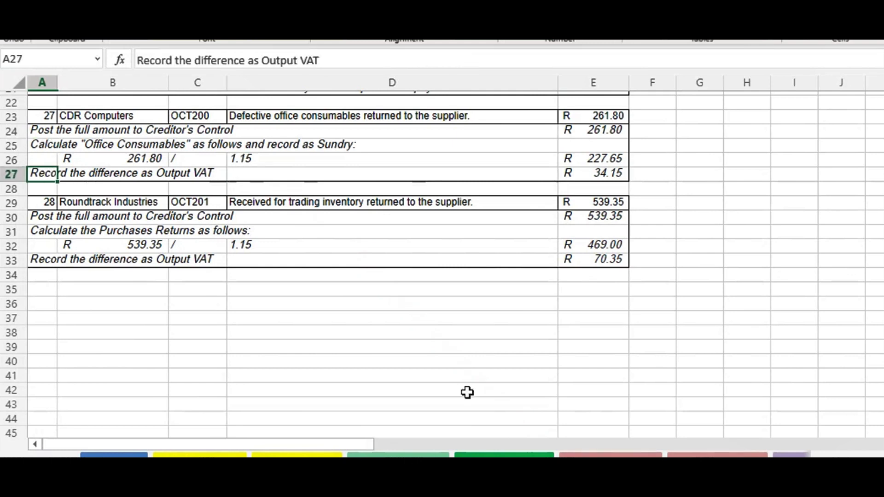
{"action": "left_click", "coordinate": [504, 454]}
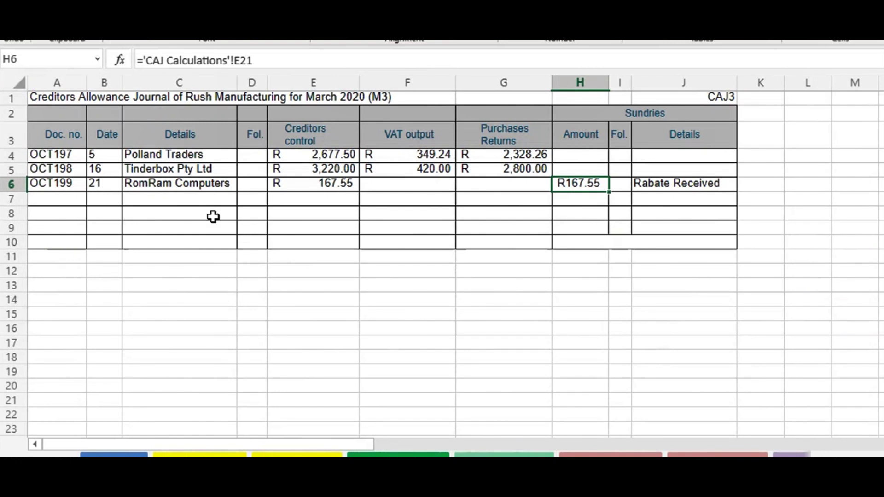
Link row 7 to CAJ Calculations for OCT200 CDR Computers: R261.80 creditors, R227.65 Office Consumables, R34.15 VAT.
{"action": "left_click", "coordinate": [70, 197]}
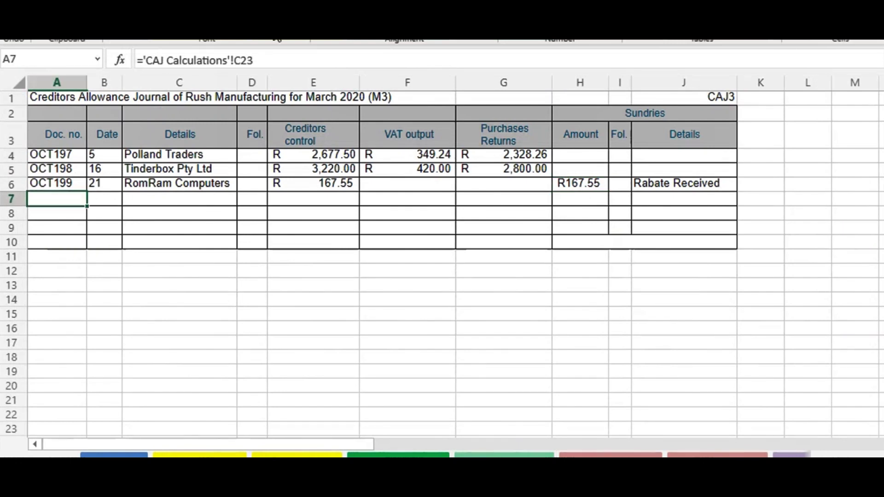
{"action": "left_click", "coordinate": [110, 207]}
{"action": "left_click", "coordinate": [112, 205]}
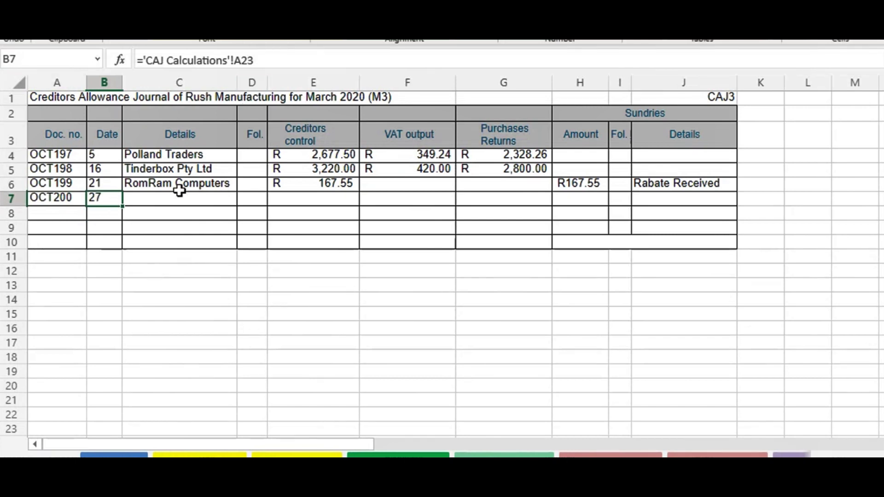
{"action": "left_click", "coordinate": [171, 203]}
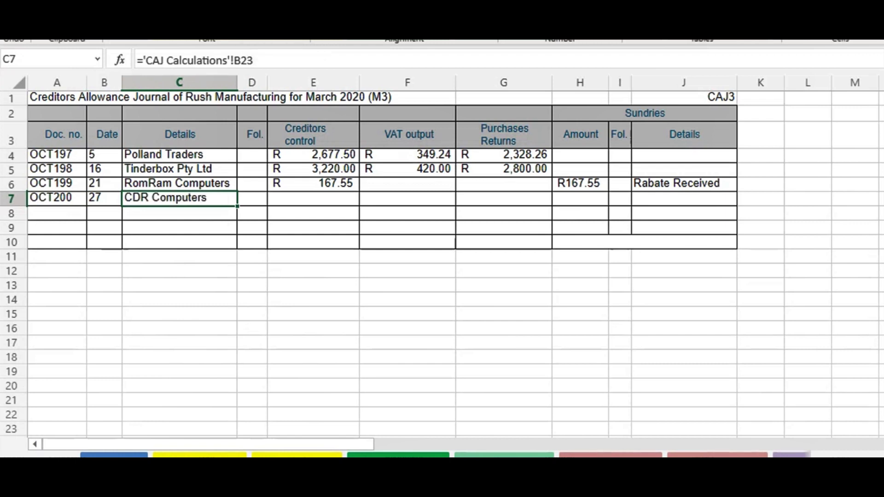
{"action": "left_click", "coordinate": [303, 198]}
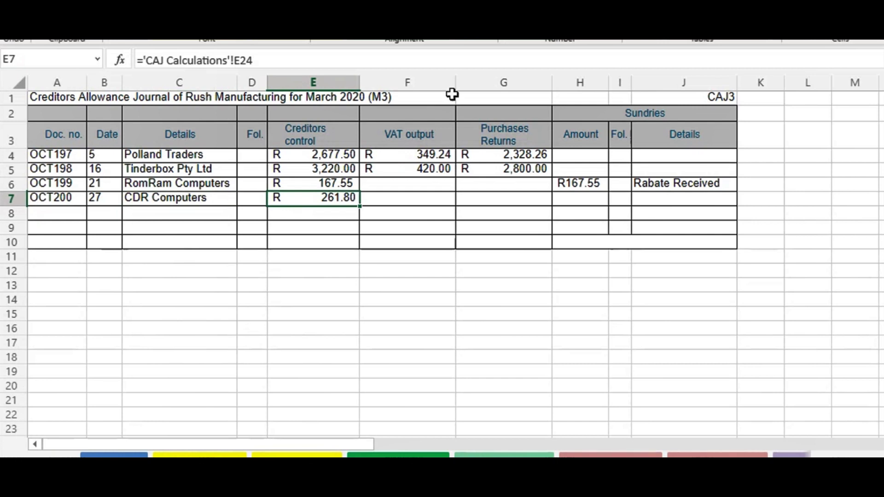
{"action": "left_click", "coordinate": [673, 201]}
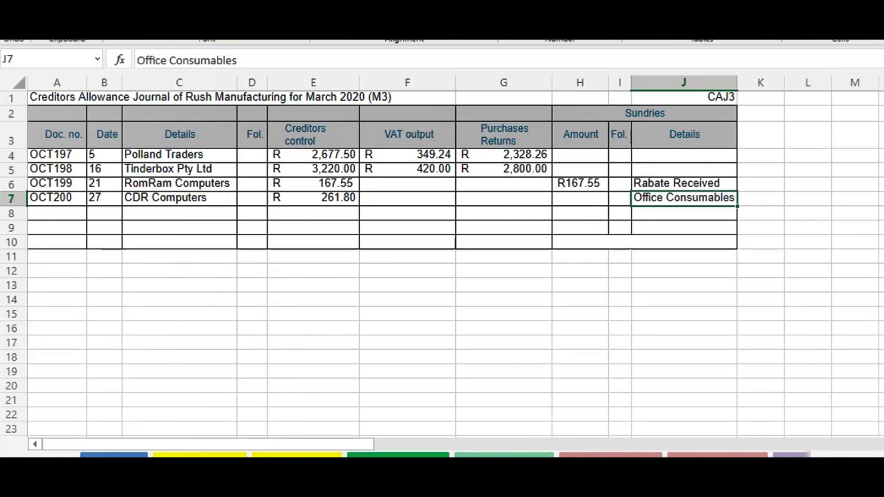
{"action": "left_click", "coordinate": [580, 203]}
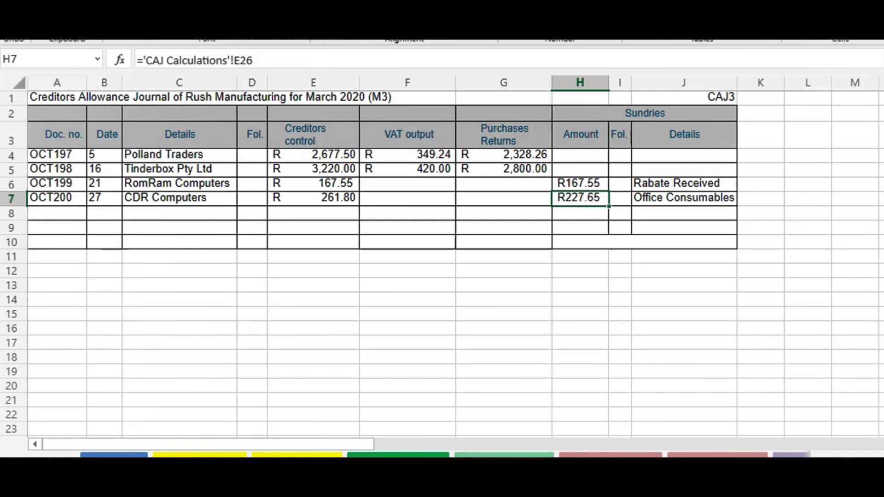
{"action": "left_click", "coordinate": [402, 193]}
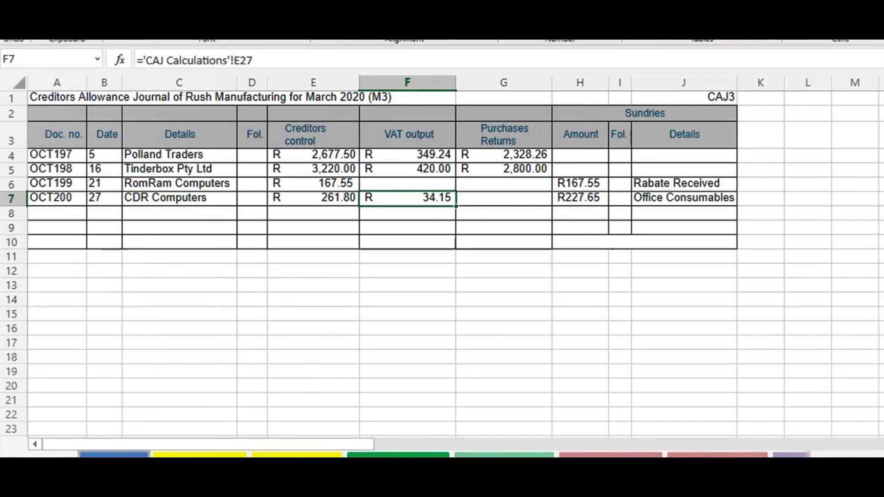
{"action": "left_click", "coordinate": [115, 455]}
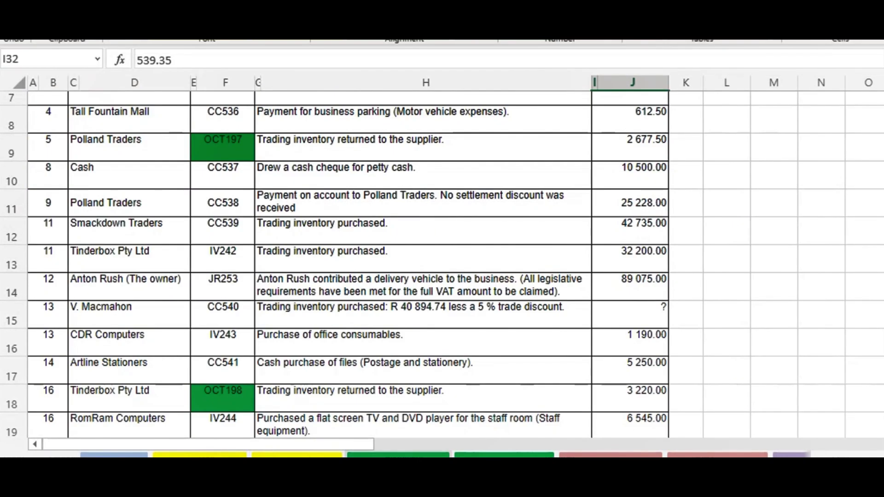
Check OCT201 Roundtrack Industries' workings (R539.35 creditors, R469.00 returns, R70.35 VAT) on CAJ Calculations, then return to CAJ3.
{"action": "left_click", "coordinate": [398, 455]}
{"action": "scroll", "coordinate": [233, 261], "scroll_direction": "up", "scroll_amount": 4}
{"action": "scroll", "coordinate": [232, 261], "scroll_direction": "down", "scroll_amount": 6}
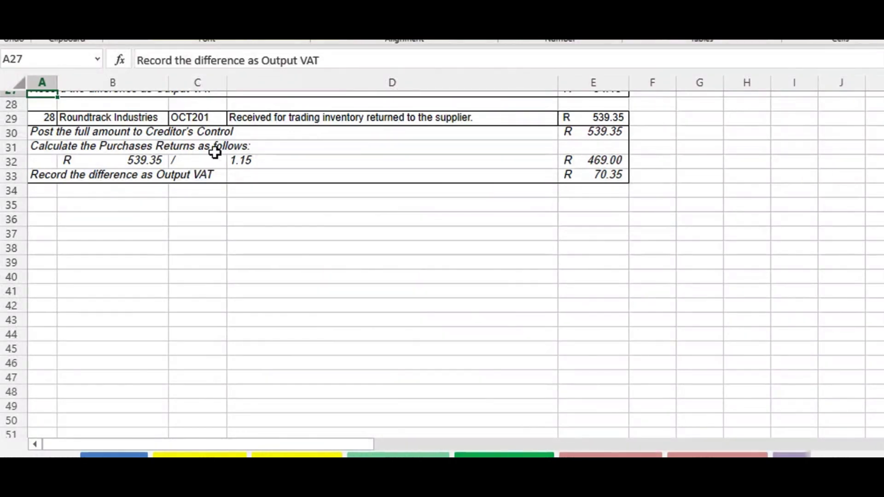
{"action": "left_click", "coordinate": [38, 134]}
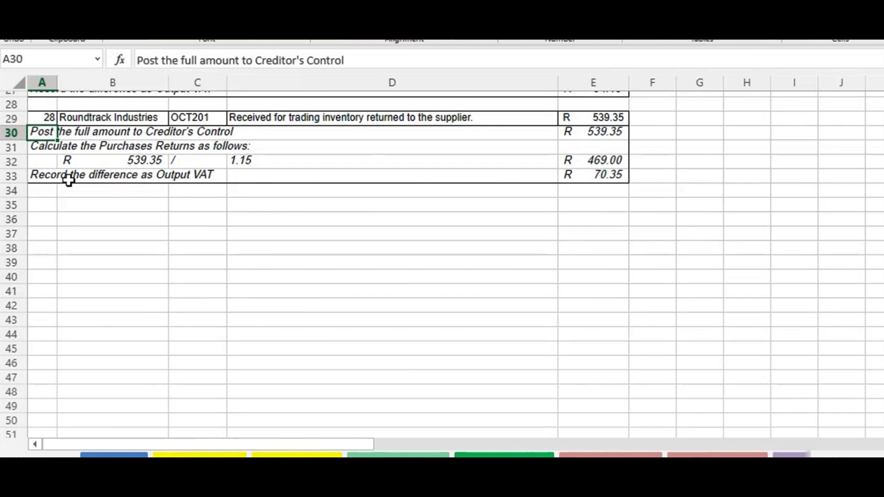
{"action": "key", "text": "ctrl+Page_Down"}
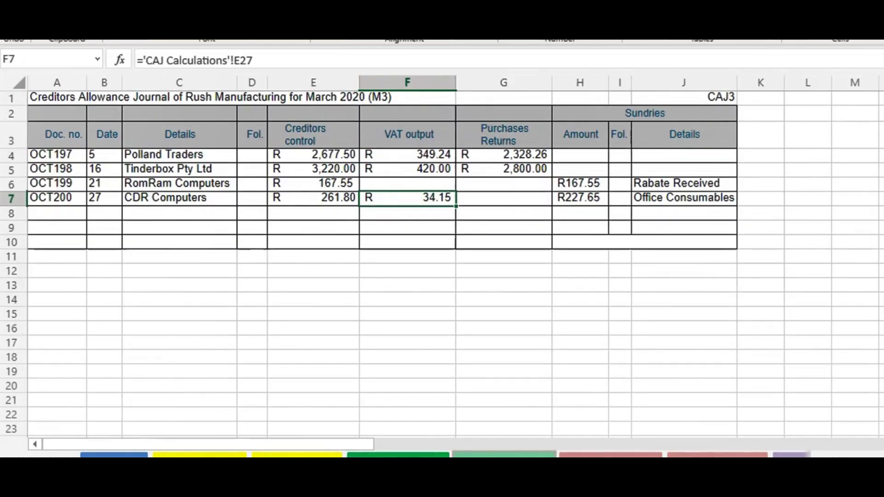
{"action": "scroll", "coordinate": [425, 341], "scroll_direction": "down", "scroll_amount": 1}
{"action": "scroll", "coordinate": [425, 340], "scroll_direction": "up", "scroll_amount": 1}
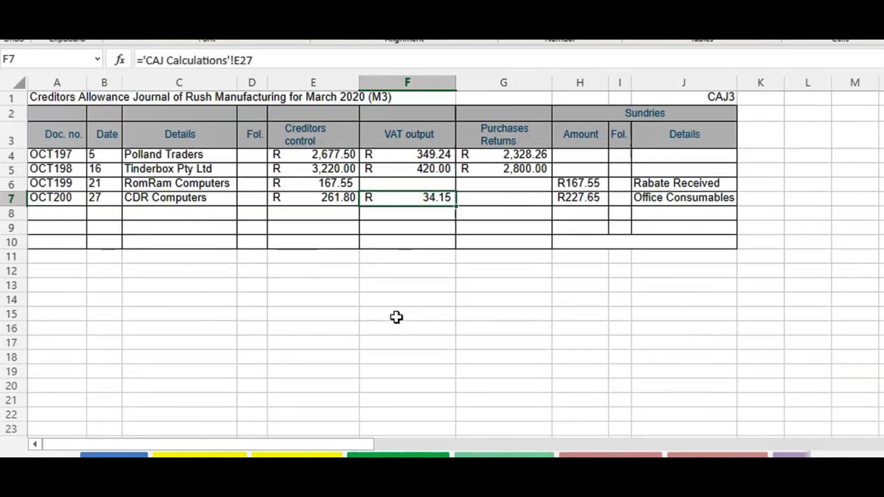
Link row 8 for OCT201 Roundtrack Industries: R539.35 creditors control, R469.00 purchases returns, R70.35 VAT output.
{"action": "left_click", "coordinate": [62, 213]}
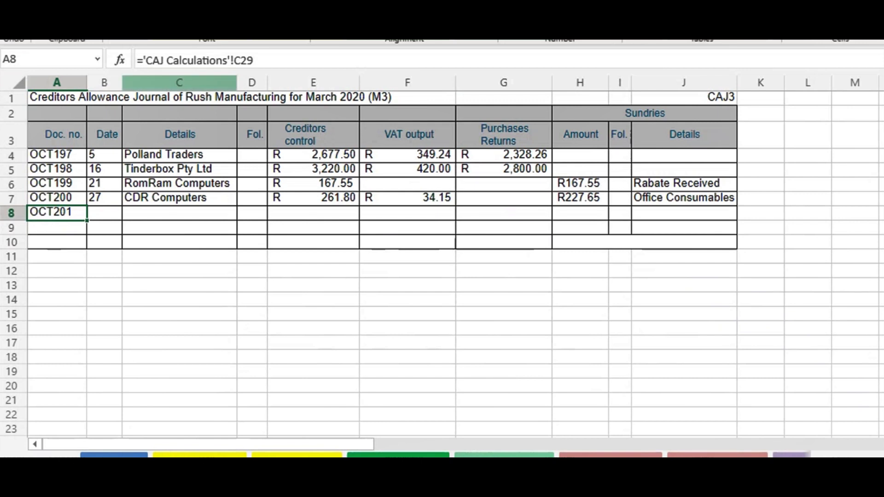
{"action": "left_click", "coordinate": [111, 213]}
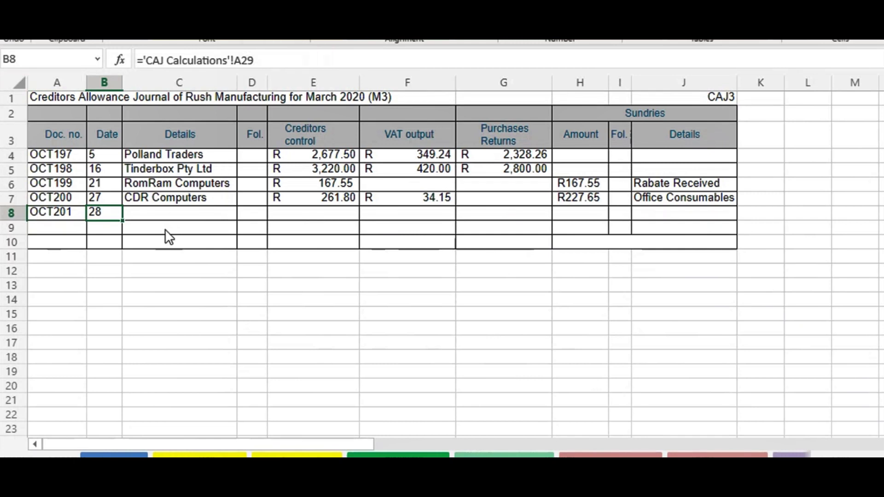
{"action": "left_click", "coordinate": [173, 213]}
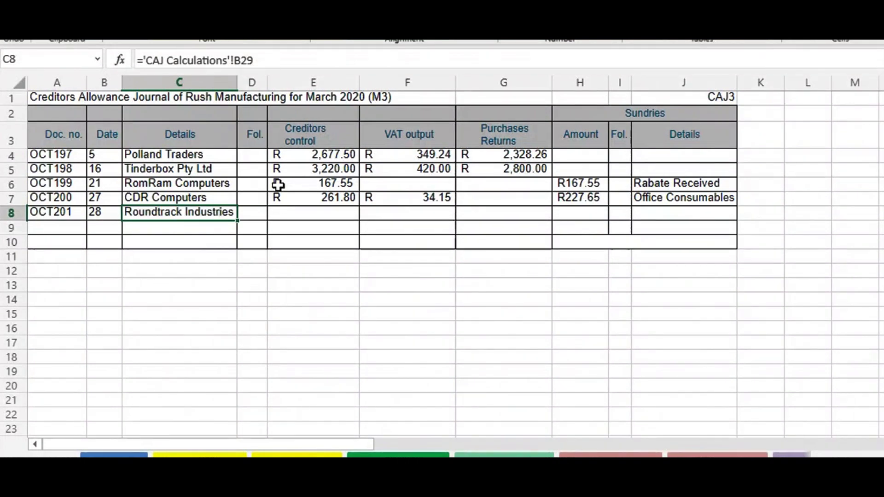
{"action": "left_click", "coordinate": [285, 217]}
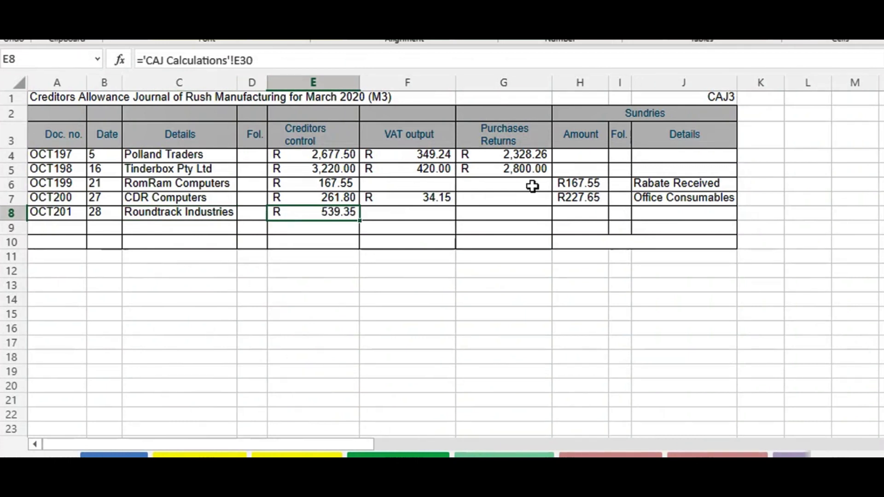
{"action": "left_click", "coordinate": [503, 212]}
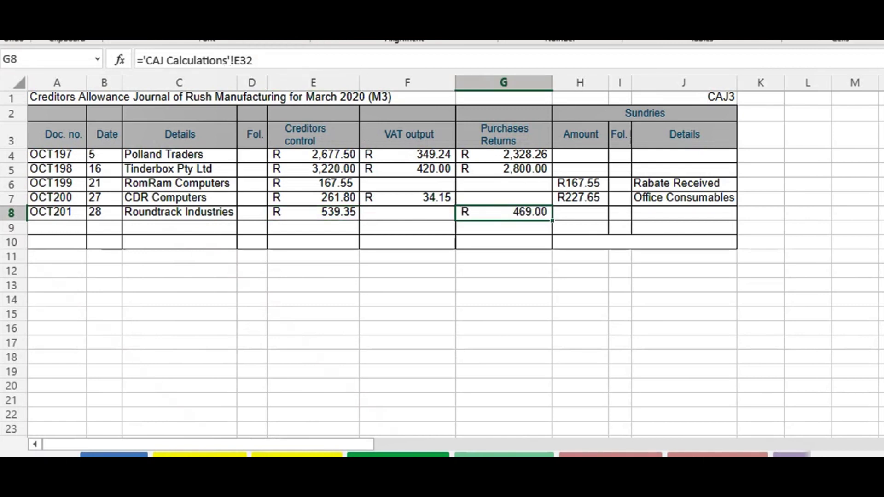
{"action": "left_click", "coordinate": [384, 215]}
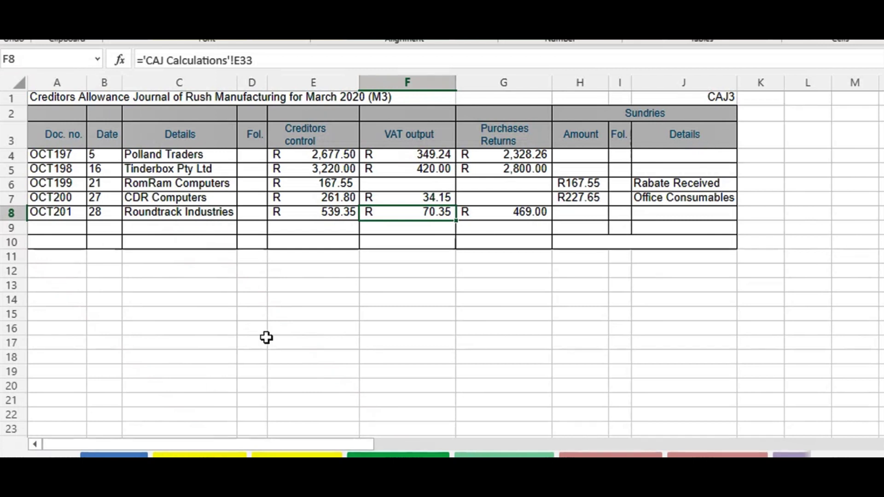
{"action": "left_click", "coordinate": [297, 227]}
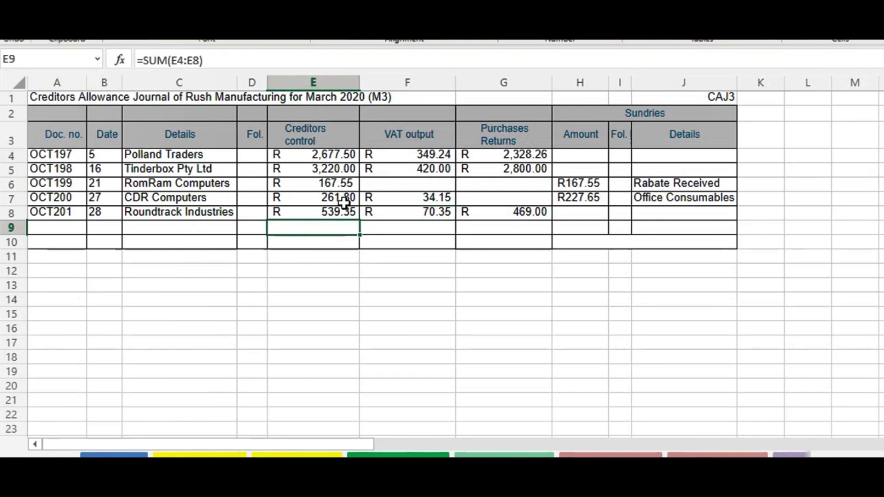
Add SUM totals for VAT (R873.74), returns (R5,597.26) and sundries (R395.20), then select the H10 label.
{"action": "left_click", "coordinate": [403, 227]}
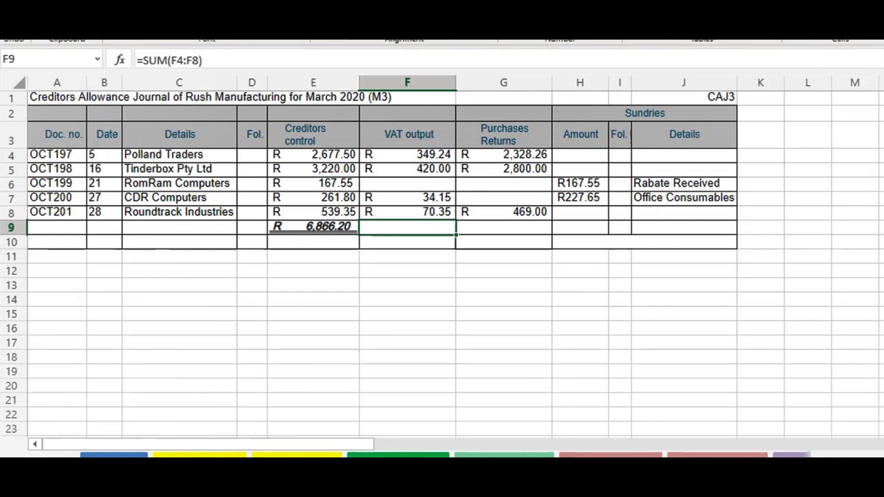
{"action": "left_click", "coordinate": [516, 227]}
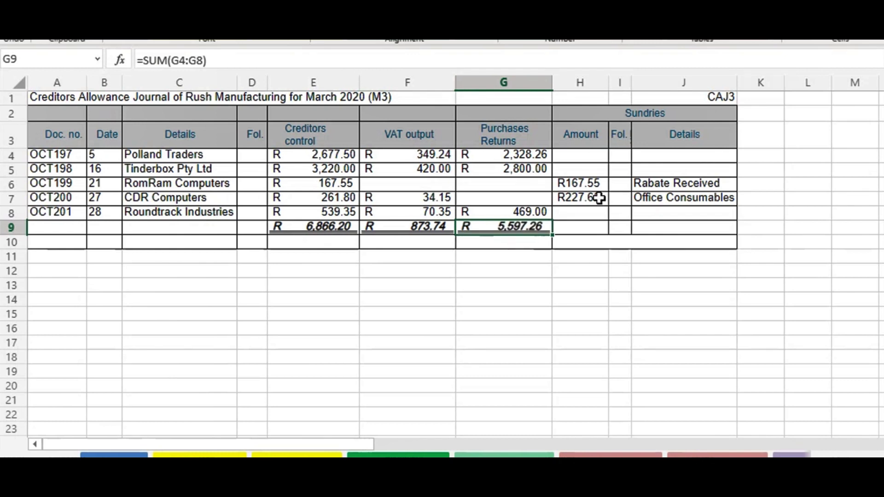
{"action": "left_click", "coordinate": [589, 224]}
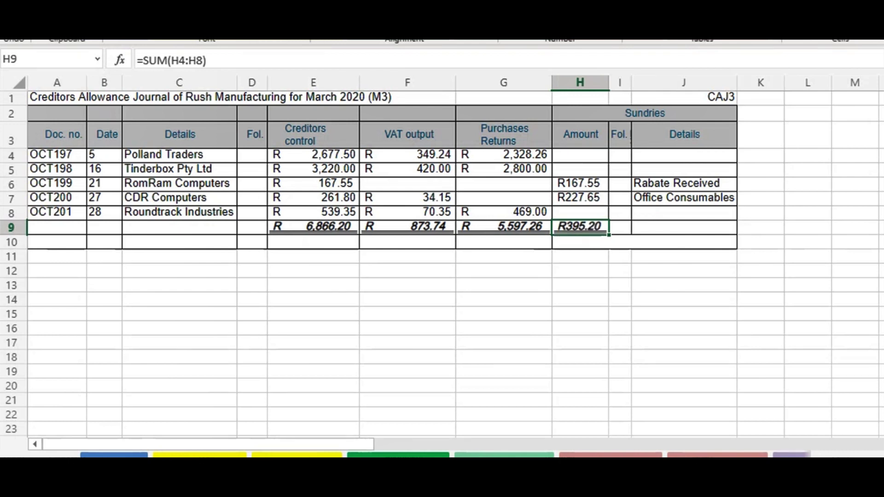
{"action": "left_click", "coordinate": [575, 242]}
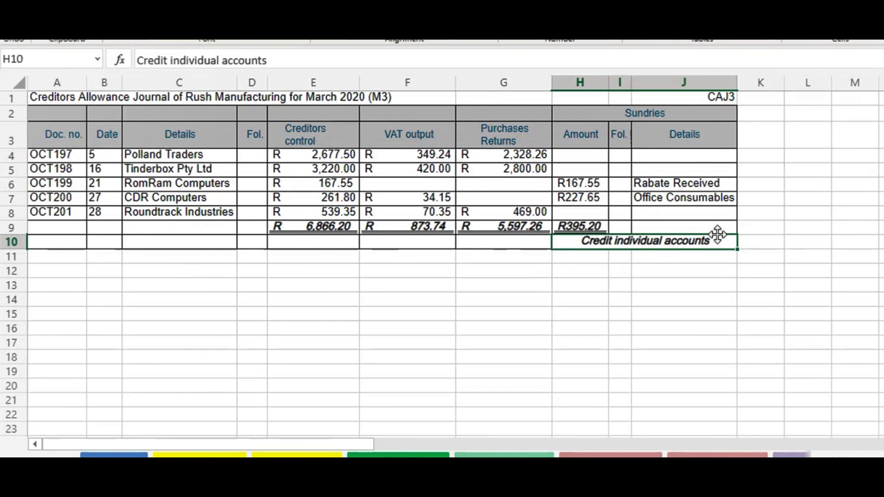
Make the Credit individual accounts label in H10 white.
{"action": "left_click", "coordinate": [593, 225]}
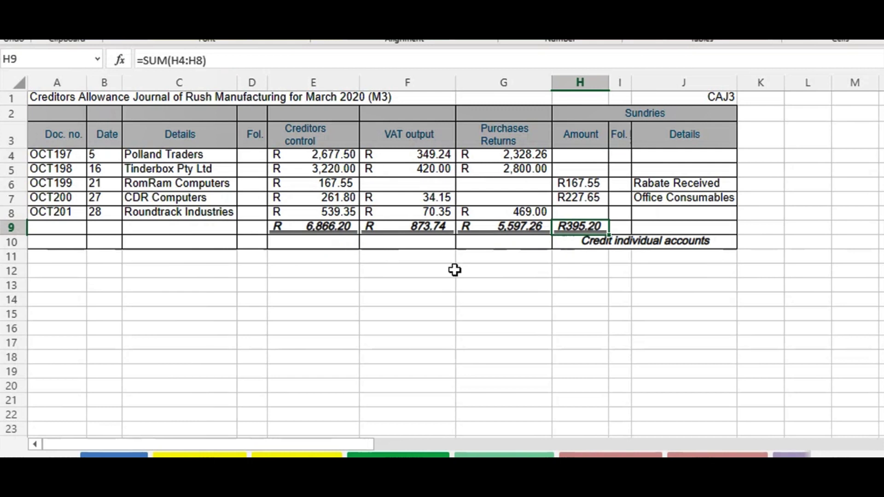
{"action": "left_click", "coordinate": [594, 242]}
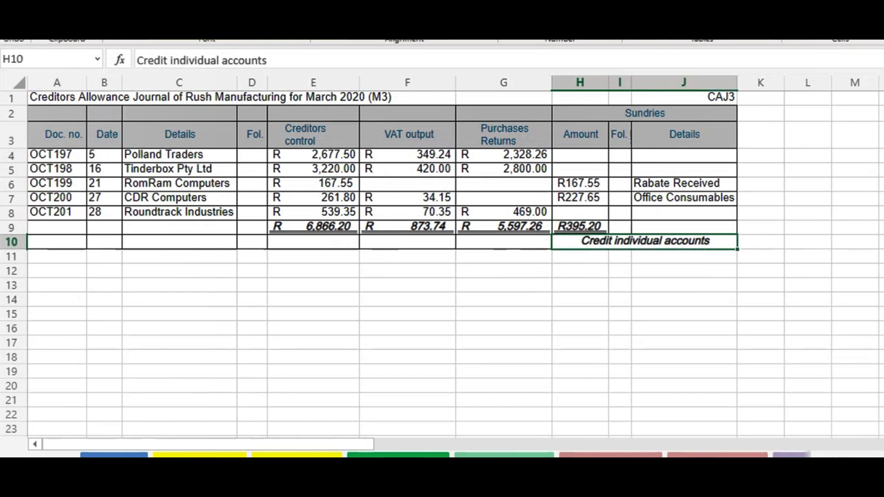
{"action": "left_click", "coordinate": [287, 26]}
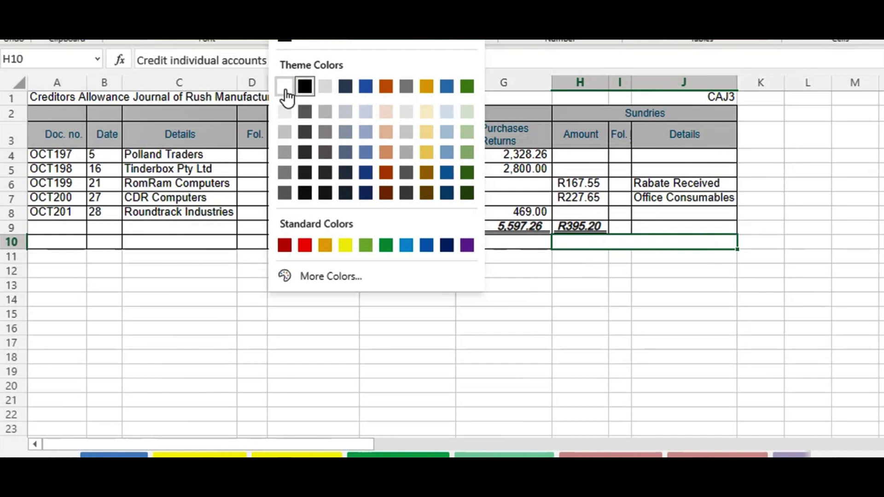
{"action": "left_click", "coordinate": [285, 90]}
Check the hidden Debit Account label in E10, then view the CJ3 Creditors Journal for comparison.
{"action": "left_click", "coordinate": [294, 139]}
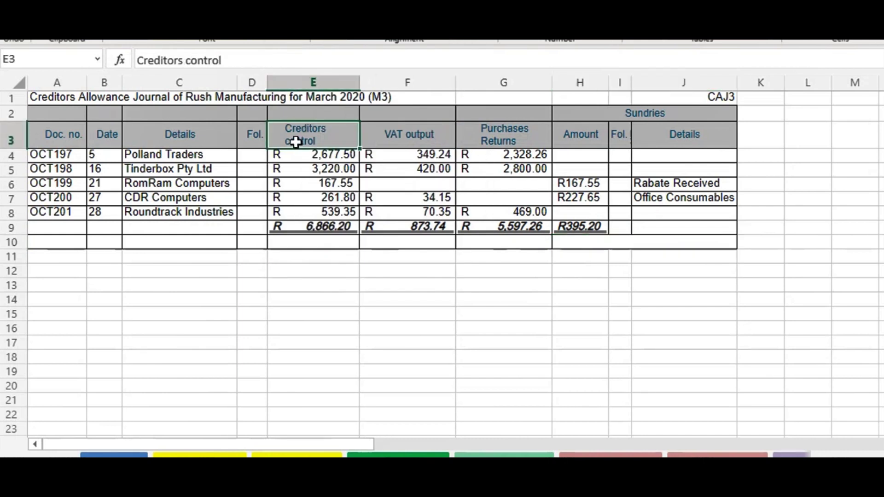
{"action": "left_click", "coordinate": [311, 241]}
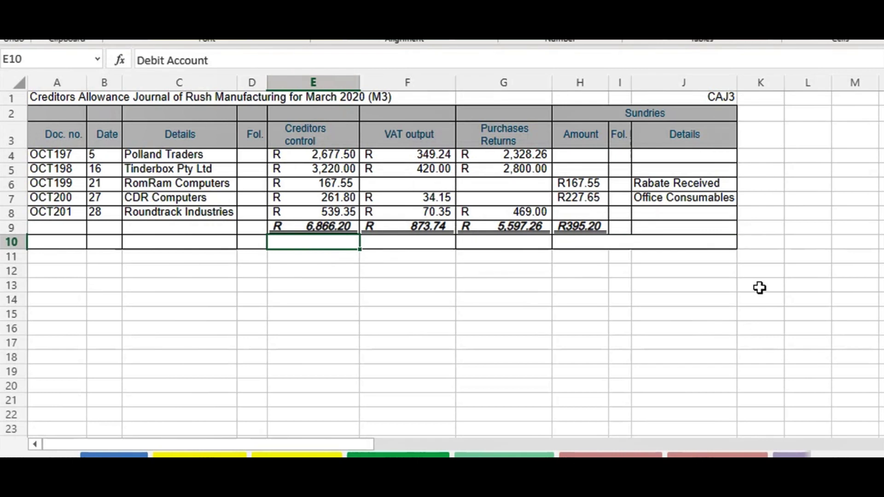
{"action": "scroll", "coordinate": [755, 291], "scroll_direction": "down", "scroll_amount": 11}
{"action": "scroll", "coordinate": [750, 293], "scroll_direction": "up", "scroll_amount": 11}
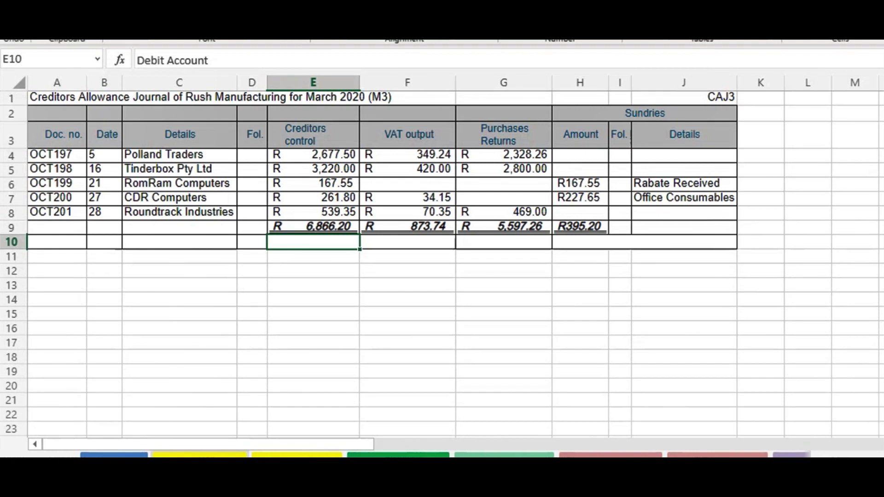
{"action": "left_click", "coordinate": [297, 454]}
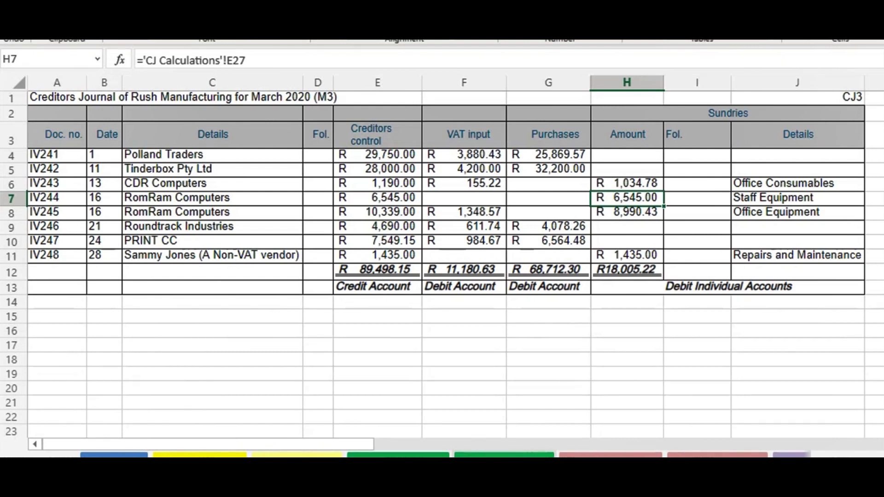
Switch back to the CAJ3 Creditors Allowance Journal sheet with Ctrl+Page Down.
{"action": "key", "text": "ctrl+Page_Down"}
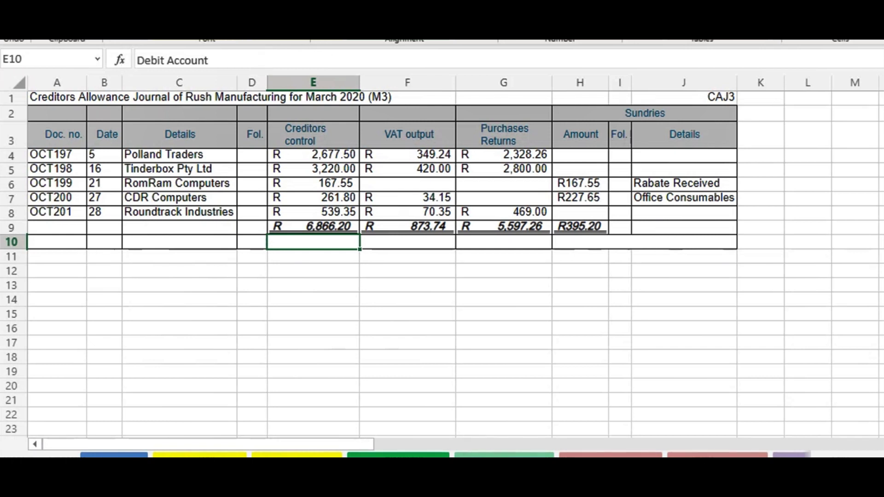
Turn the E10 Debit Account, F10/G10 Credit Account and H10 Credit individual accounts labels black.
{"action": "left_click", "coordinate": [297, 40]}
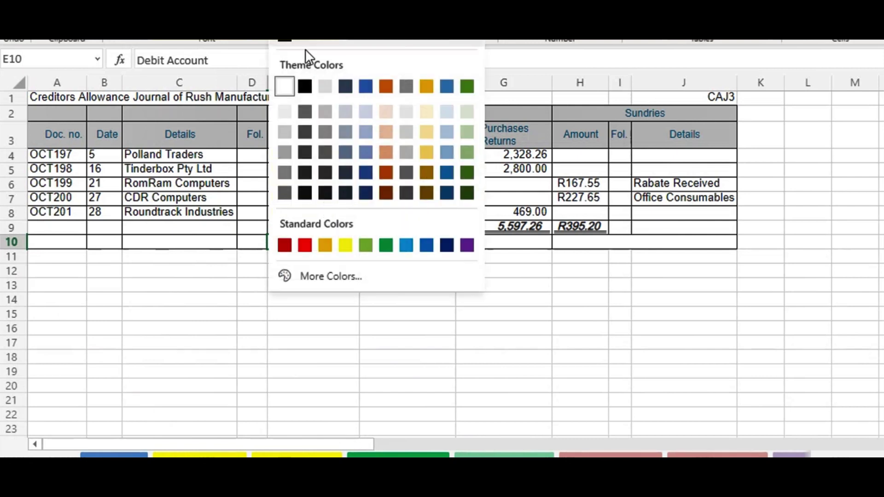
{"action": "left_click", "coordinate": [312, 43]}
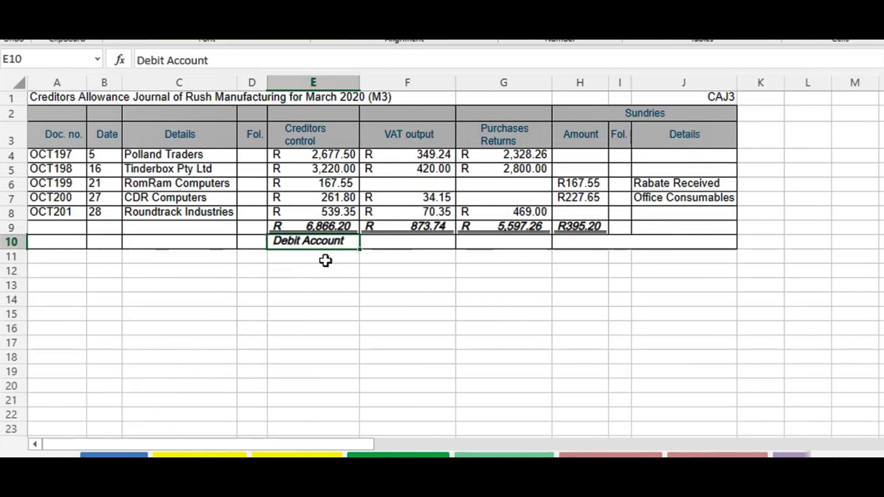
{"action": "left_click", "coordinate": [394, 244]}
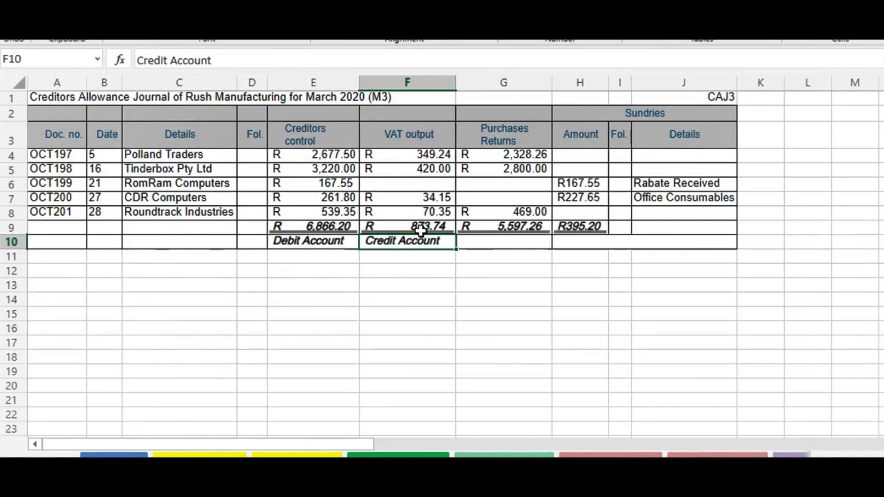
{"action": "left_click", "coordinate": [472, 243]}
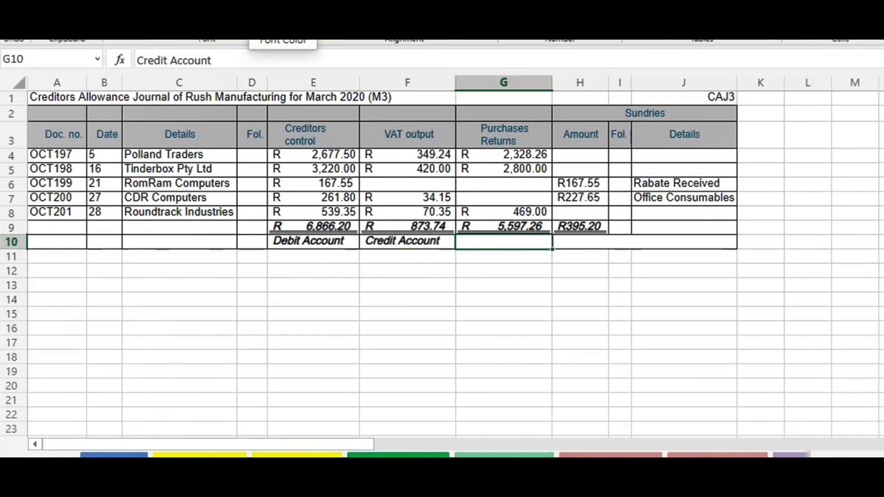
{"action": "left_click", "coordinate": [278, 32]}
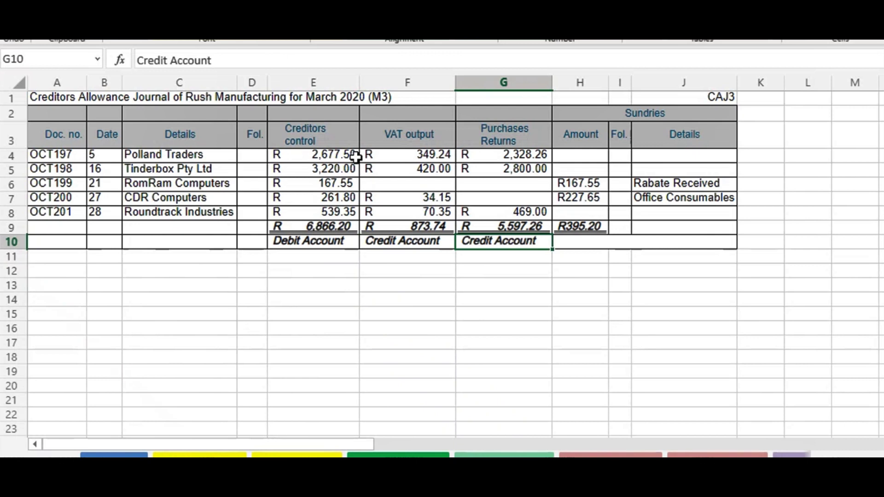
{"action": "left_click", "coordinate": [576, 243]}
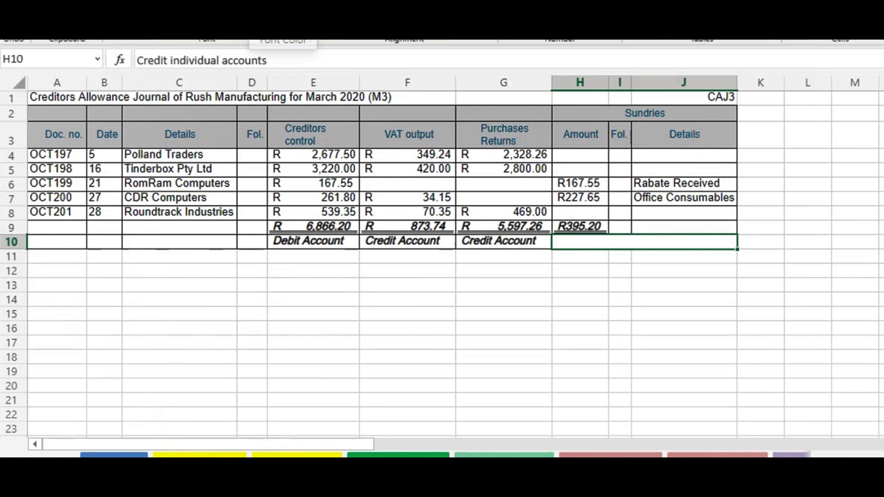
{"action": "left_click", "coordinate": [279, 32]}
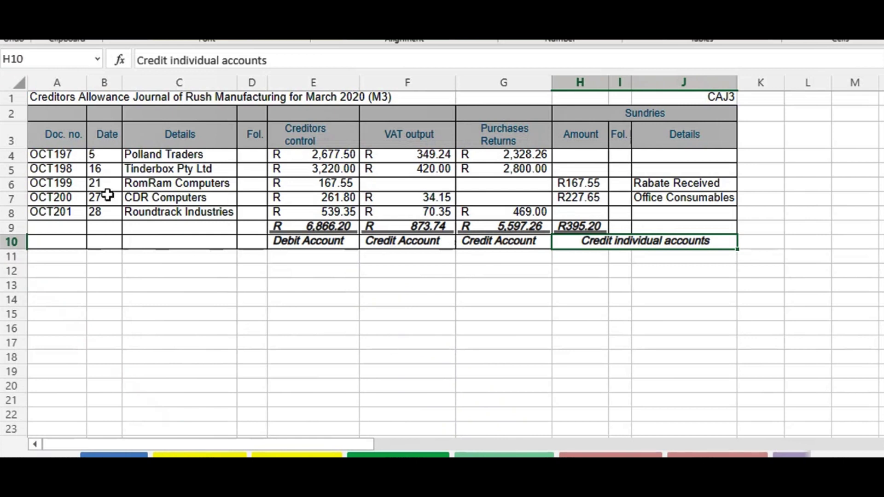
{"action": "left_click", "coordinate": [38, 99]}
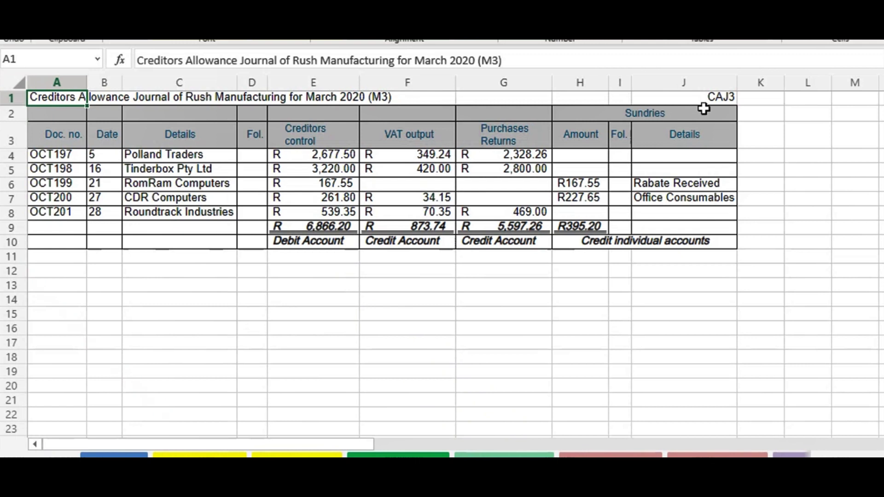
{"action": "left_click", "coordinate": [719, 97]}
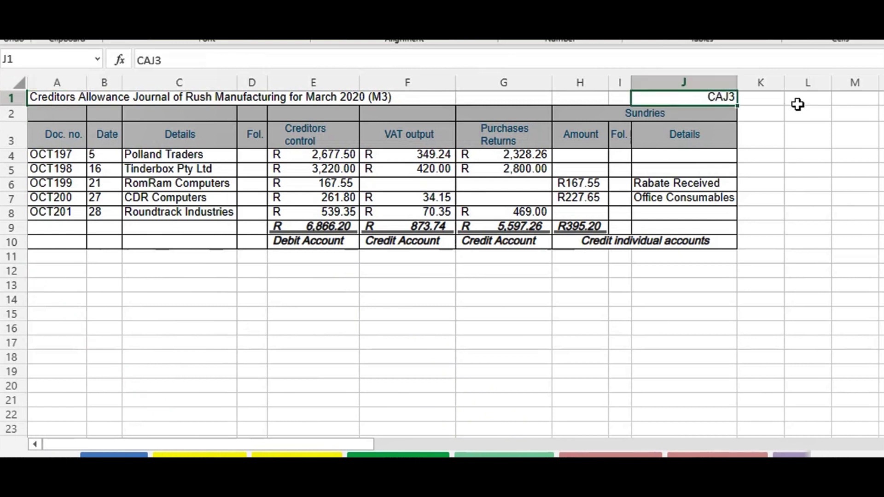